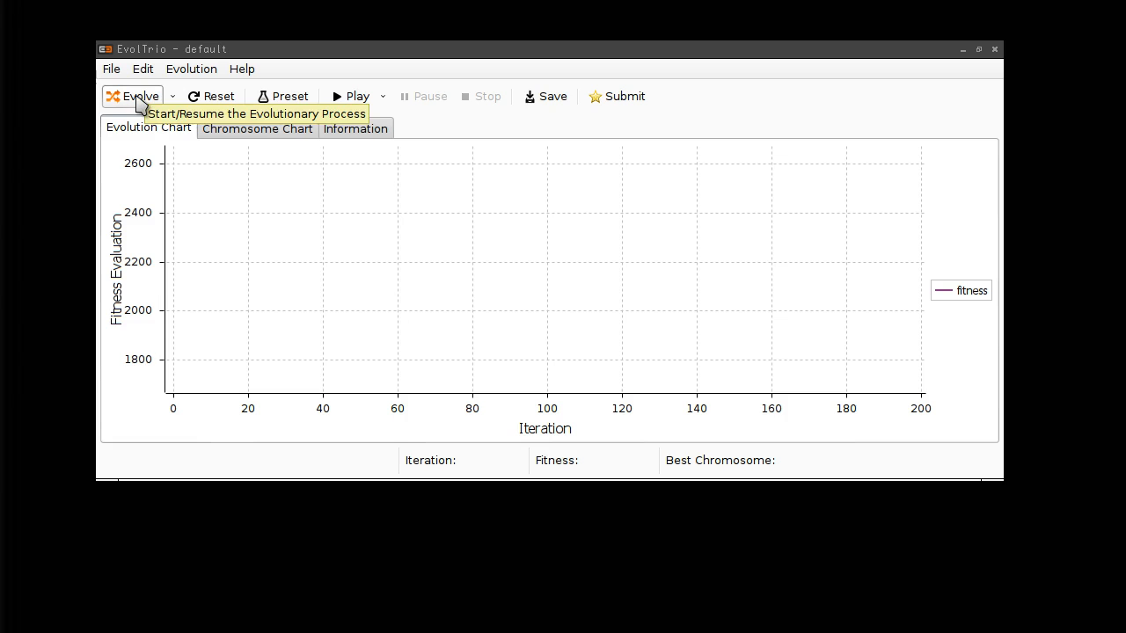
# - Evolve melodies for 100 iterations from default settings, reaching best fitness 1603
pyautogui.click(138, 100)
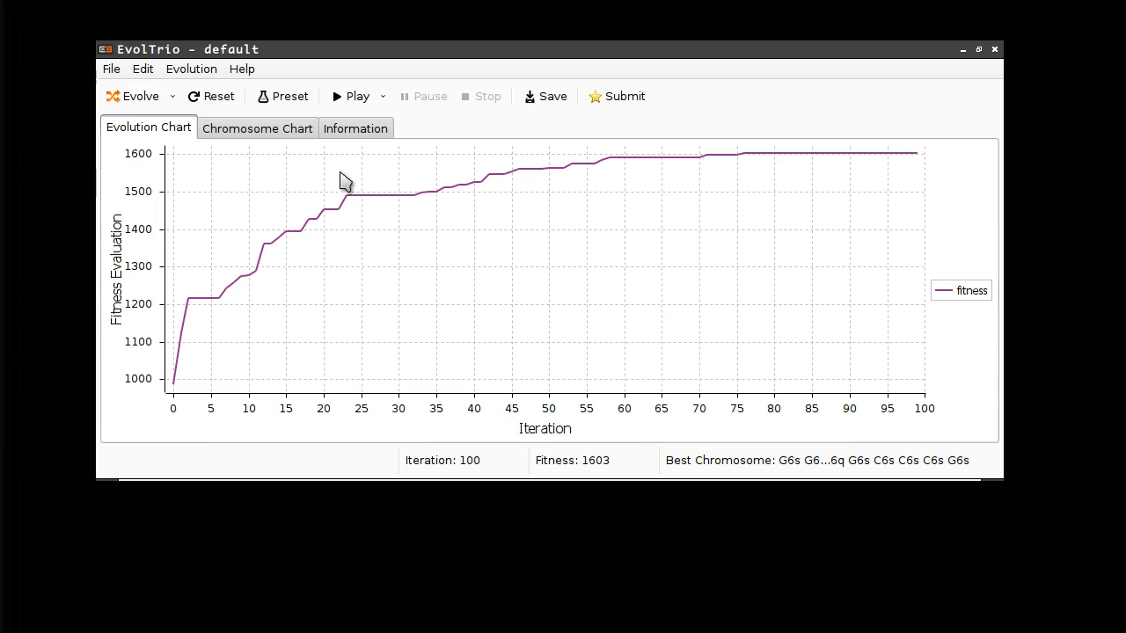
# - Play, pause and resume the best melody, then evolve 100 more generations to fitness 1671
pyautogui.click(350, 96)
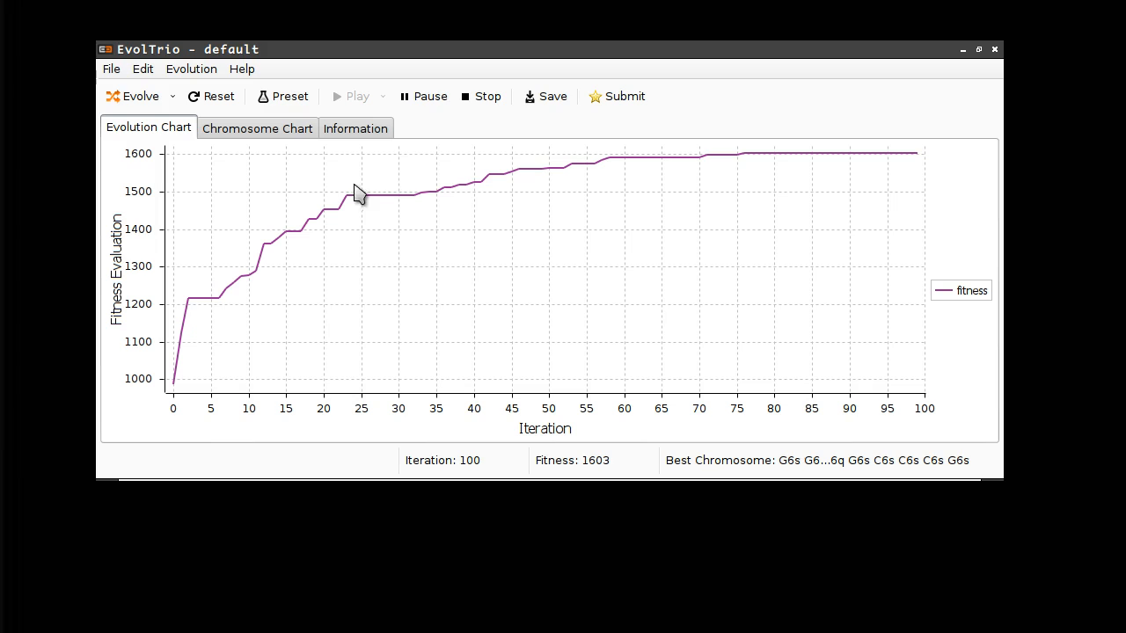
pyautogui.click(421, 98)
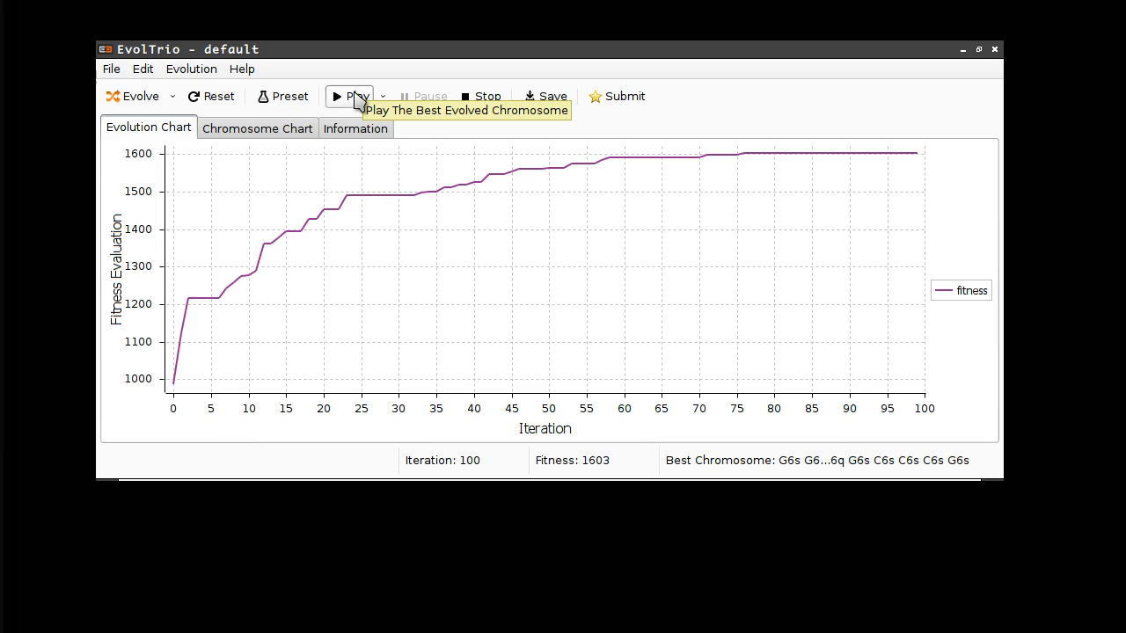
pyautogui.click(357, 100)
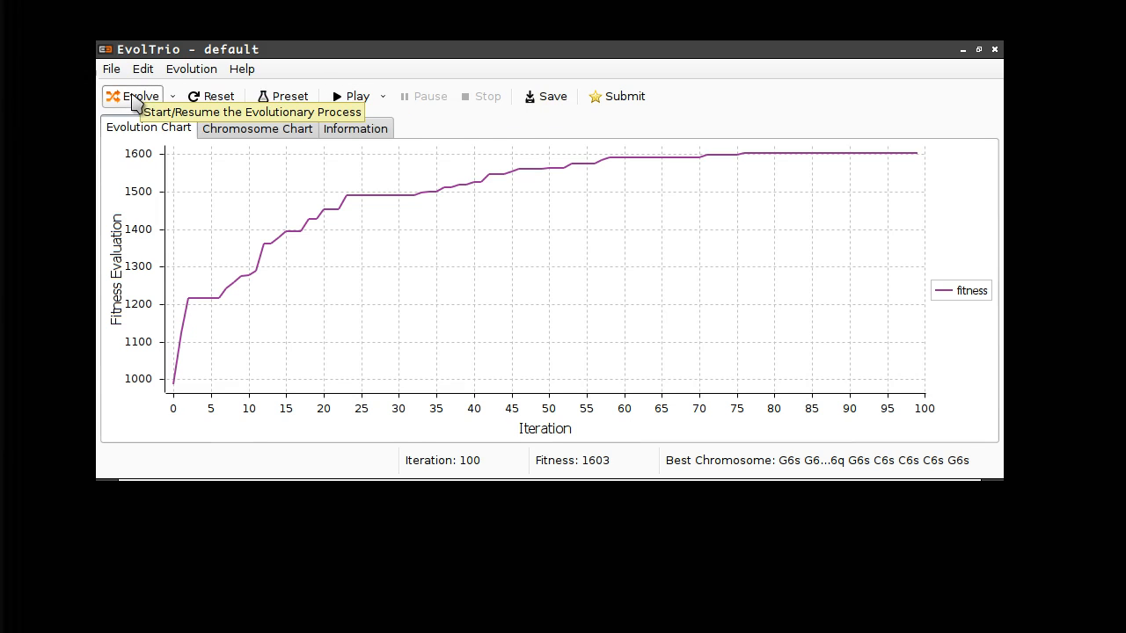
pyautogui.click(132, 100)
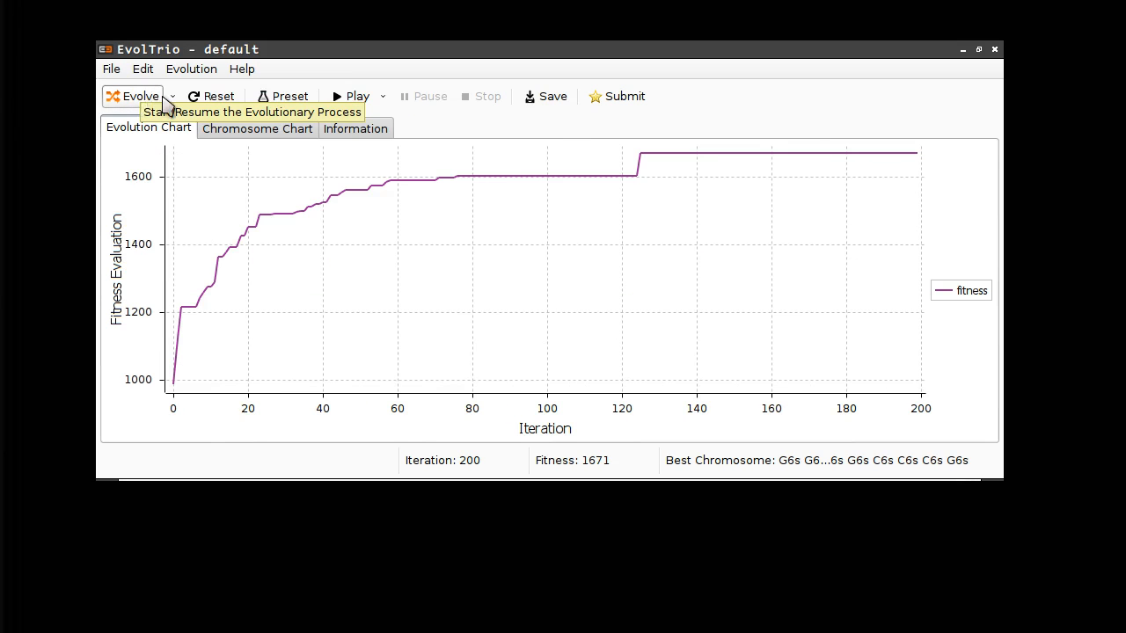
# - Evolve N with 500 generations to reach iteration 700 at fitness 1815, then play it
pyautogui.click(172, 97)
pyautogui.click(167, 143)
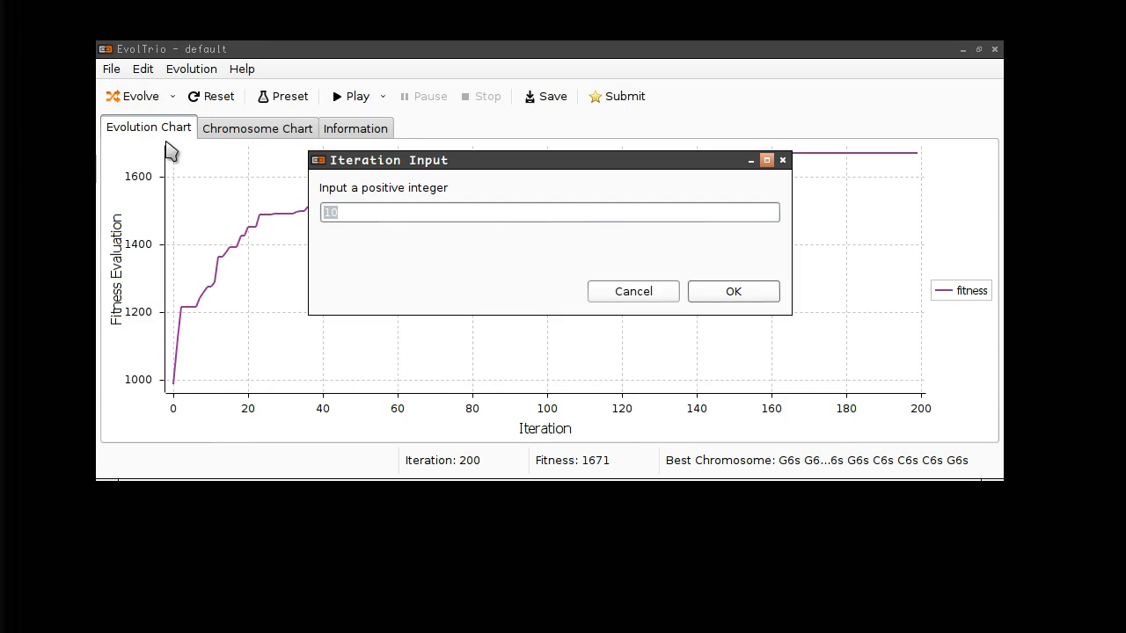
pyautogui.write('500')
pyautogui.click(733, 294)
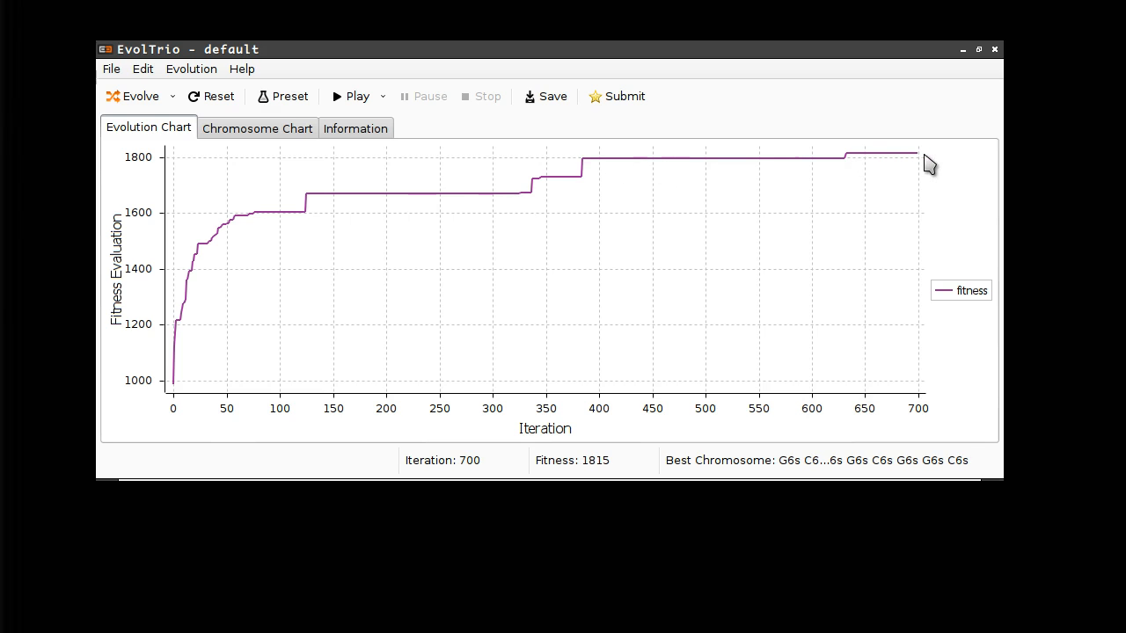
pyautogui.click(352, 98)
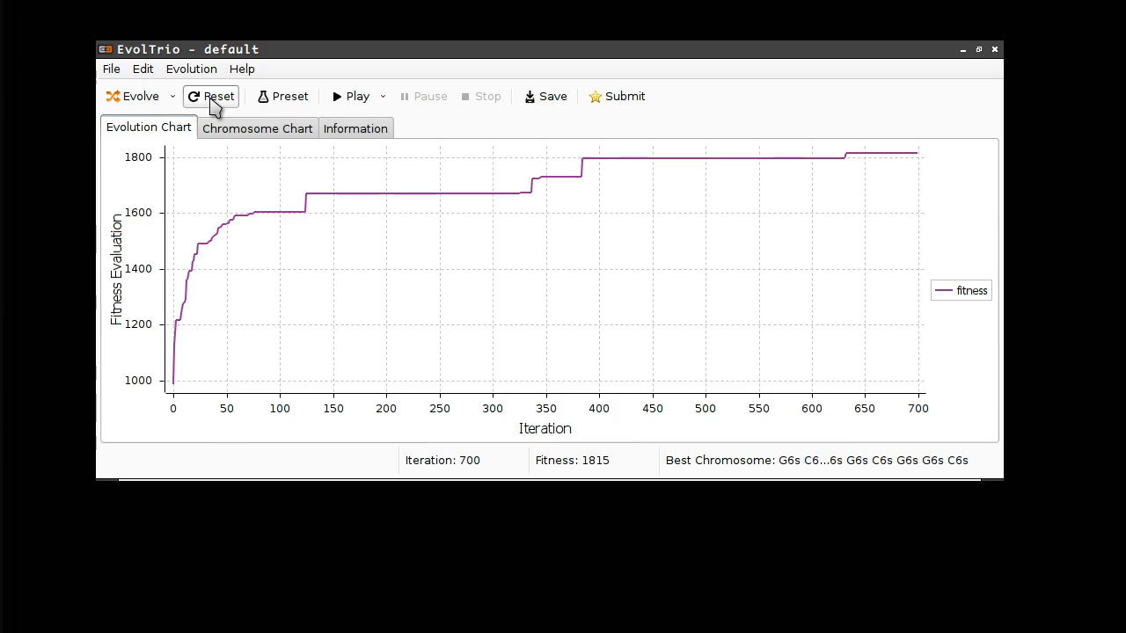
# - Reset and re-evolve to fitness 1562 at iteration 100, then play and stop the melody
pyautogui.click(215, 98)
pyautogui.click(123, 98)
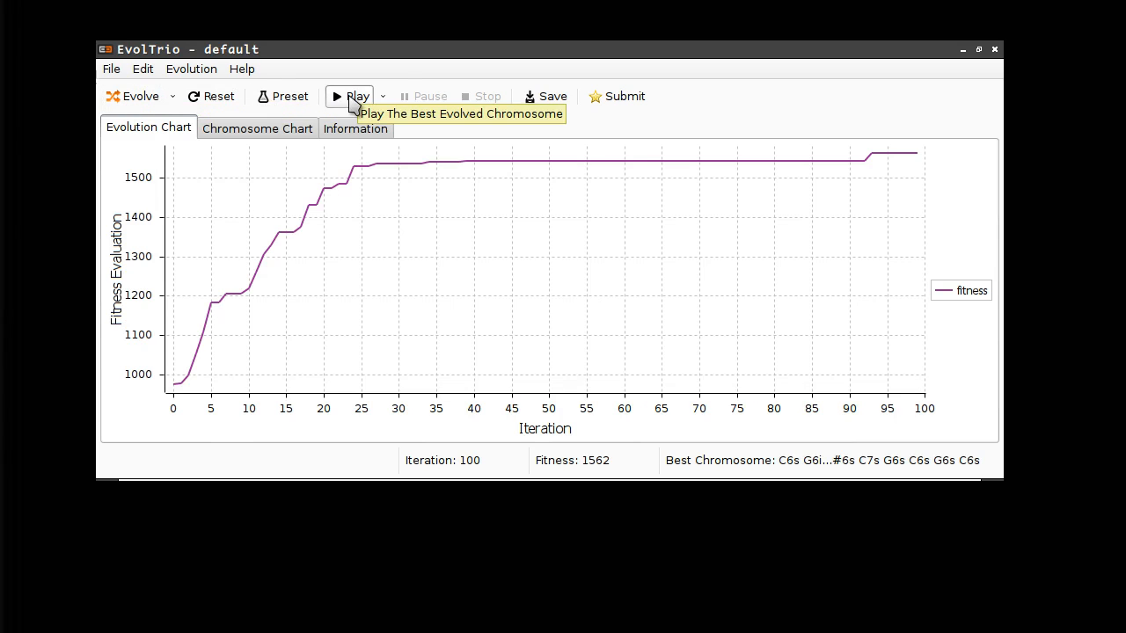
pyautogui.click(350, 99)
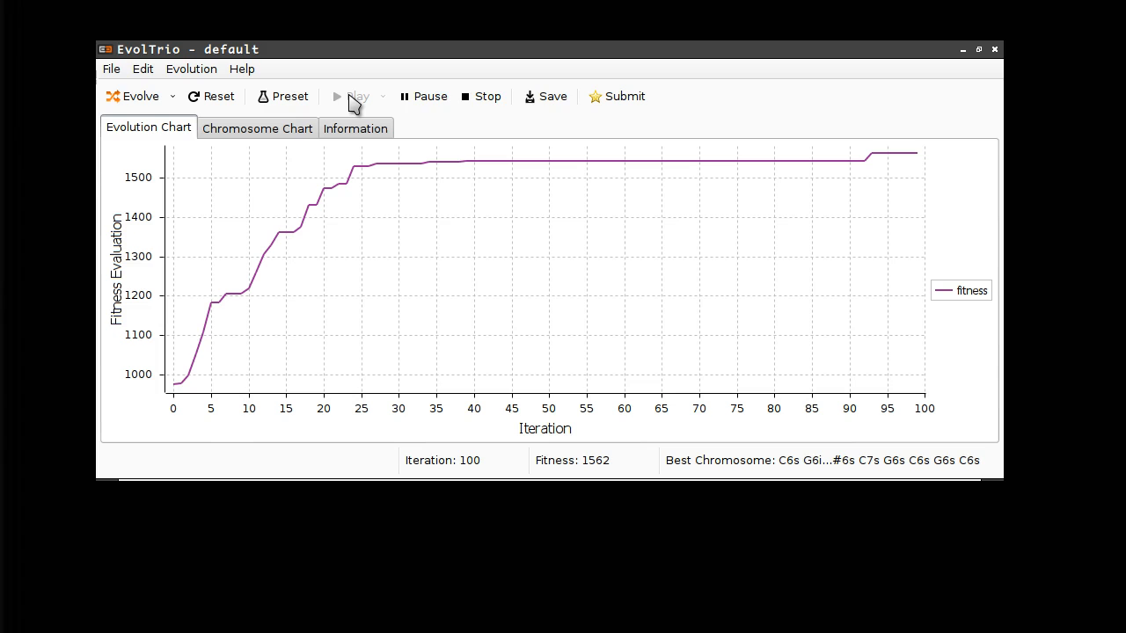
pyautogui.click(353, 99)
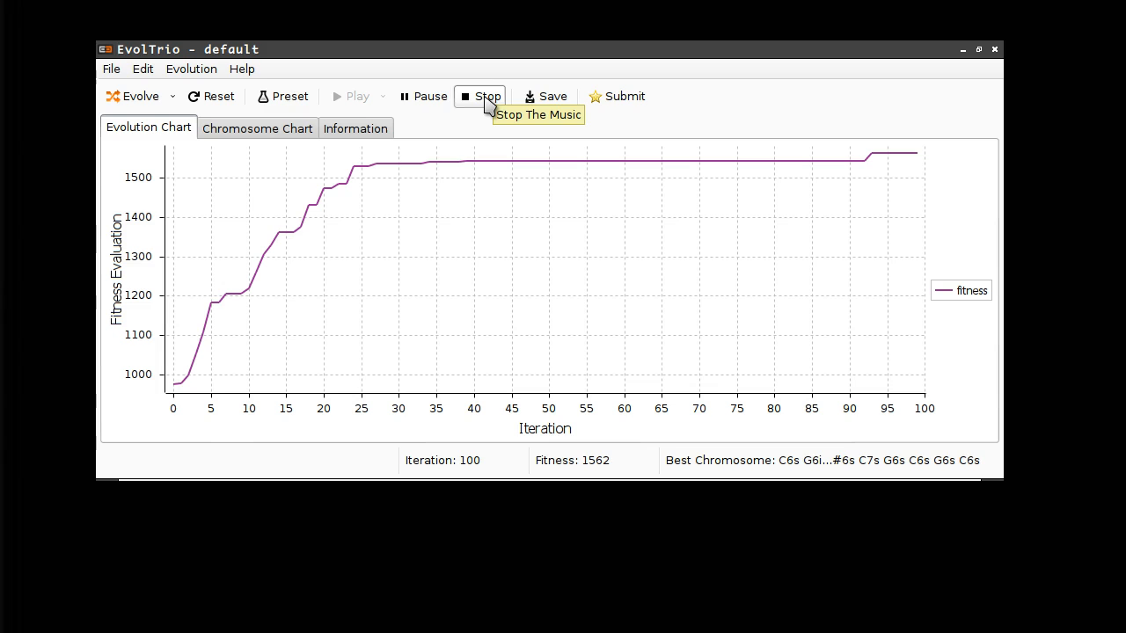
pyautogui.click(487, 98)
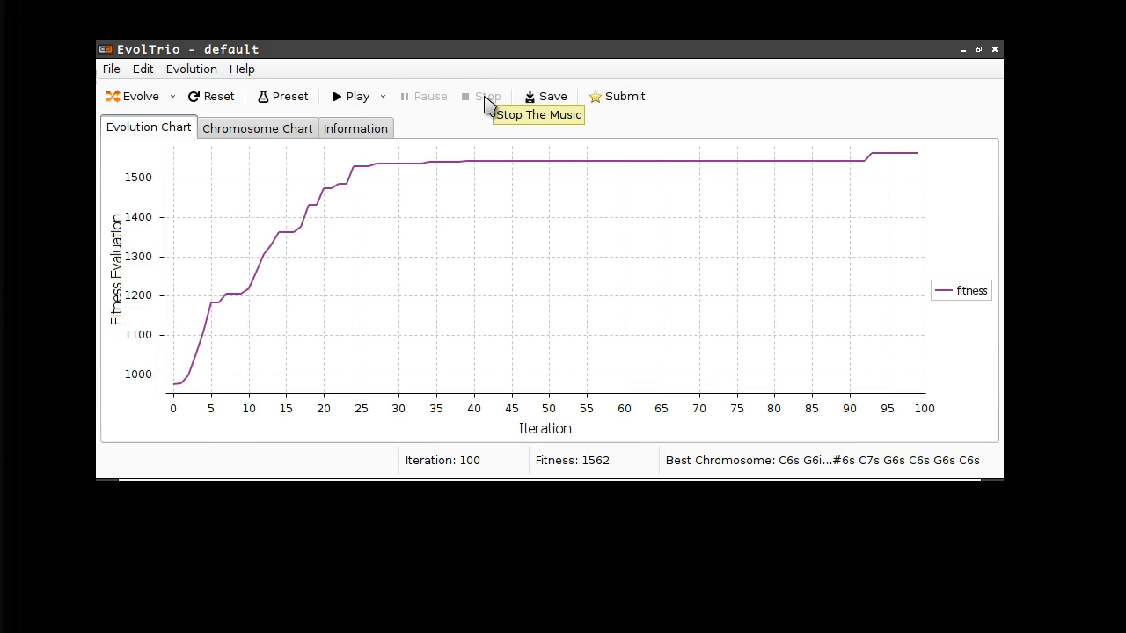
# - Check the Chromosome Chart filter scores, then scroll the Information log through iteration 100
pyautogui.click(262, 132)
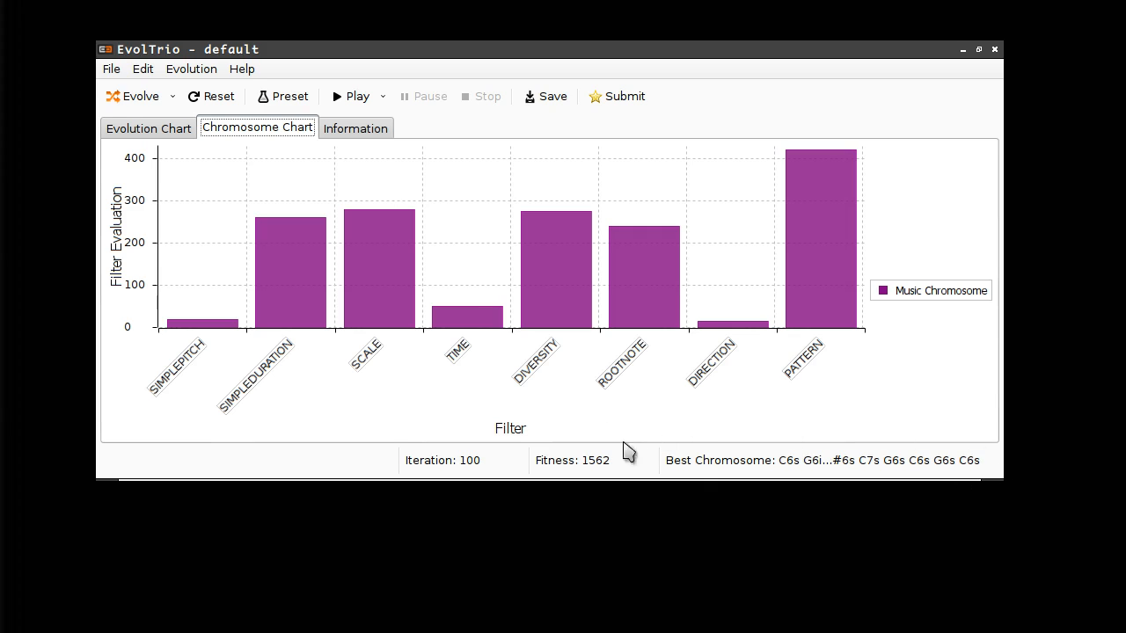
pyautogui.click(366, 134)
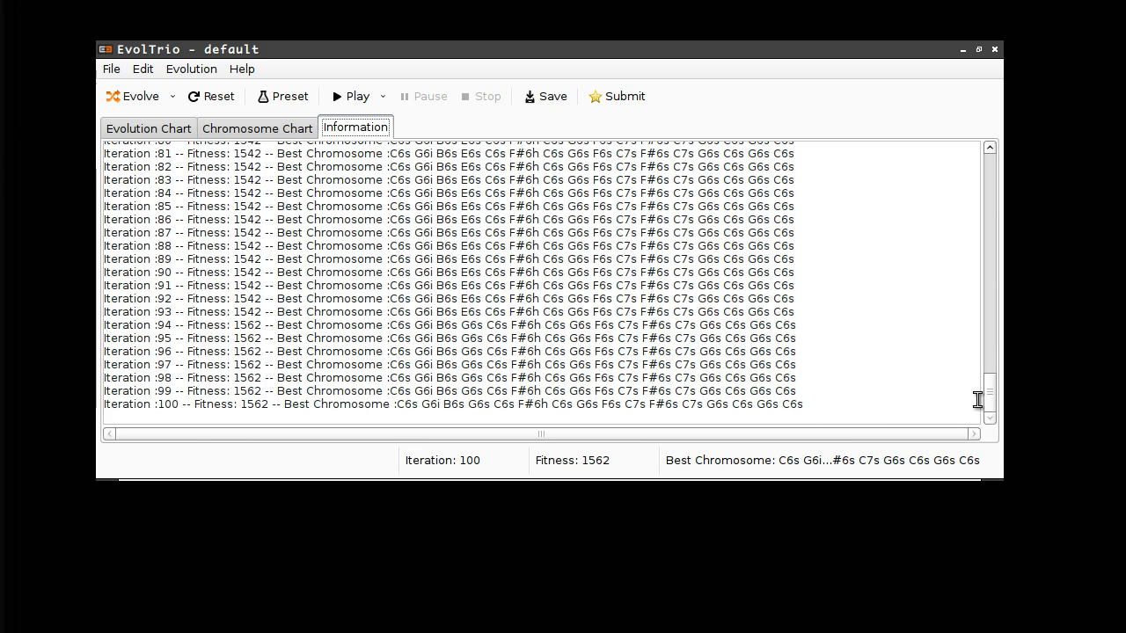
pyautogui.moveTo(990, 395); pyautogui.dragTo(995, 171)
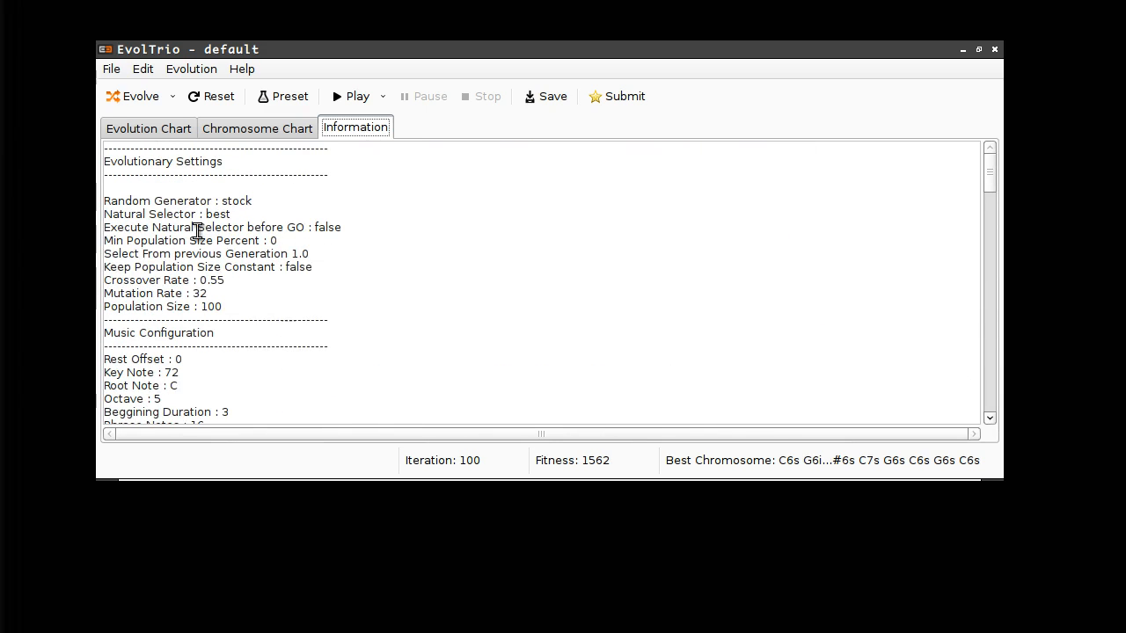
pyautogui.scroll(-4, 239, 301)
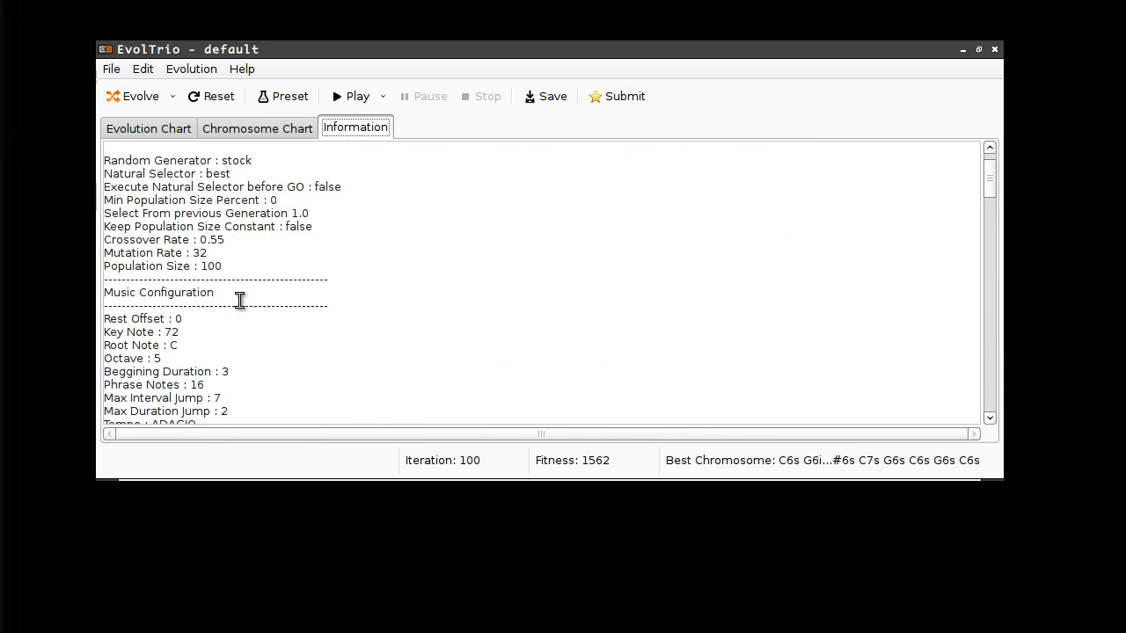
pyautogui.scroll(-3, 239, 301)
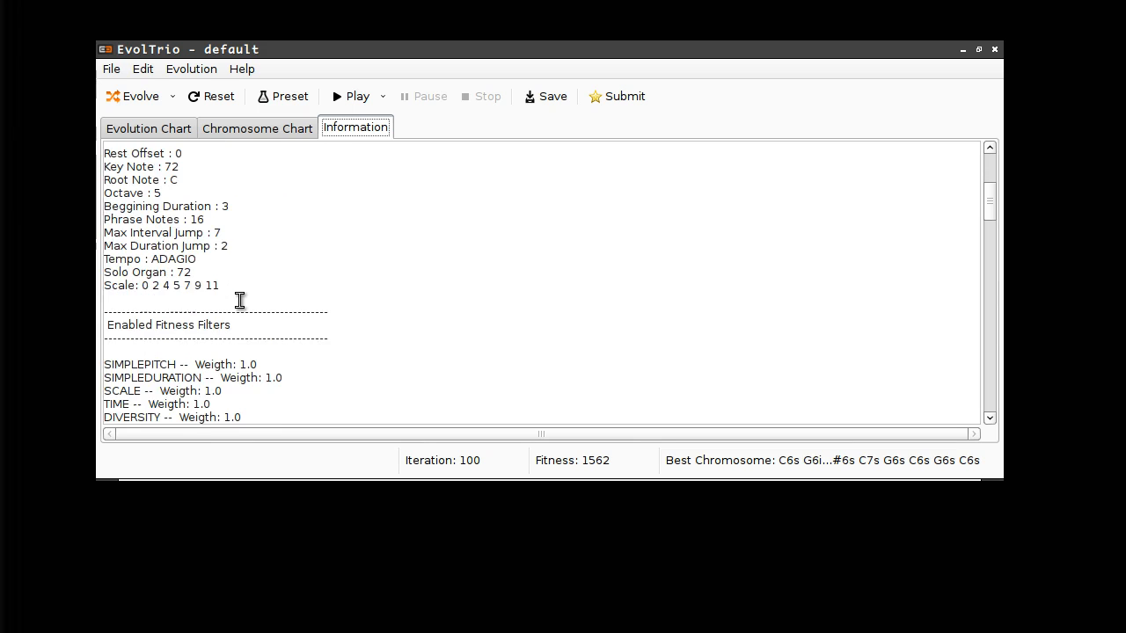
pyautogui.scroll(-2, 239, 301)
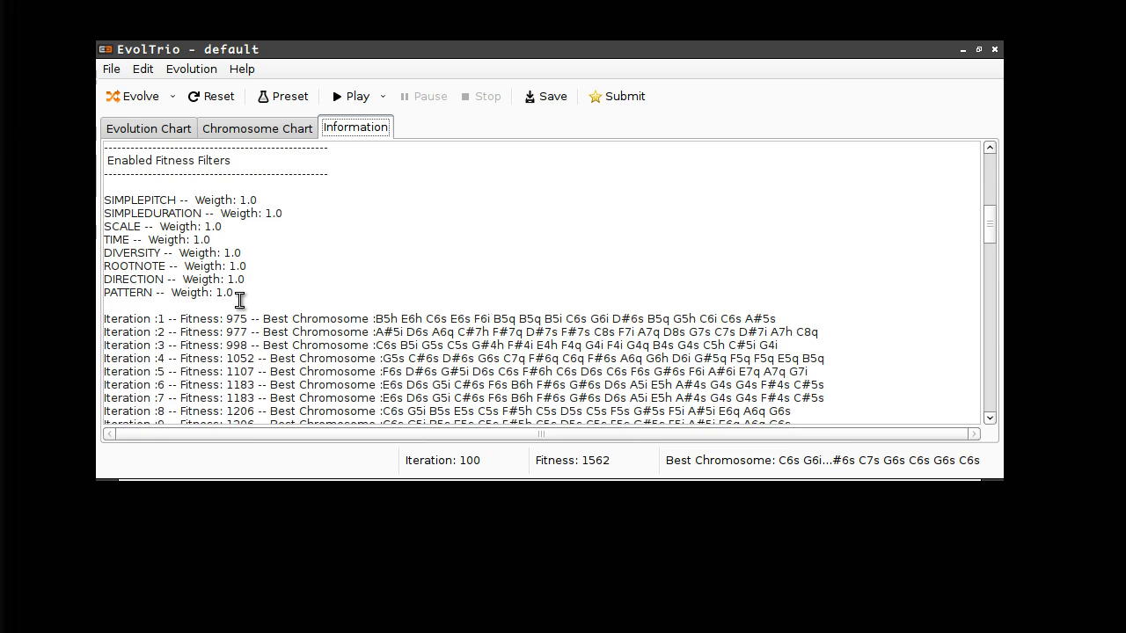
pyautogui.scroll(-2, 240, 300)
pyautogui.scroll(-1, 240, 301)
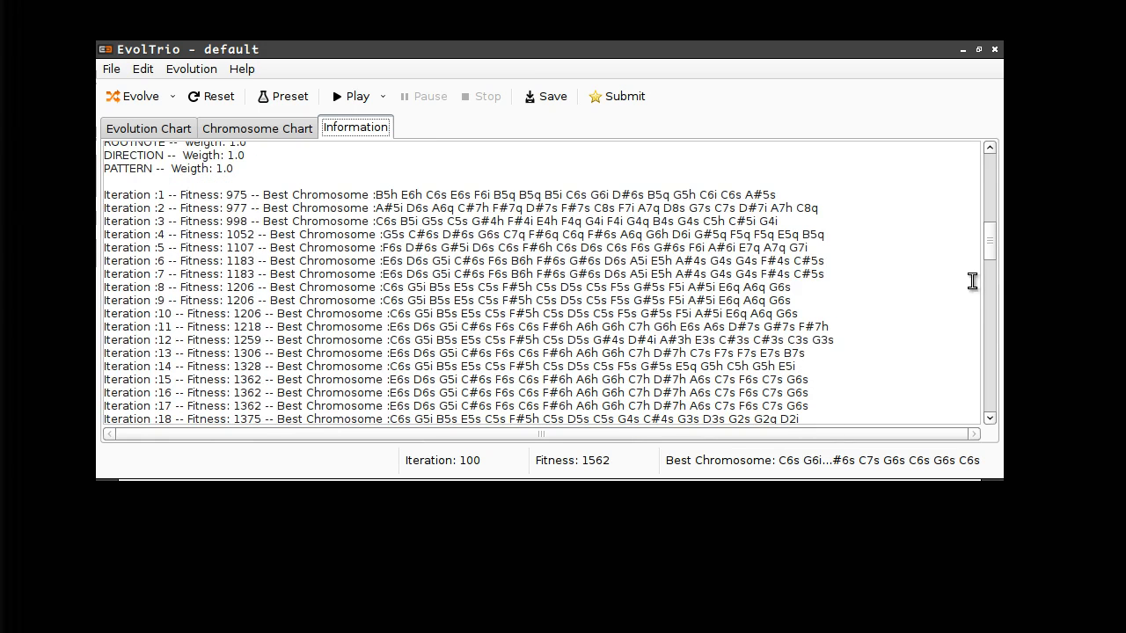
pyautogui.moveTo(992, 248); pyautogui.dragTo(993, 412)
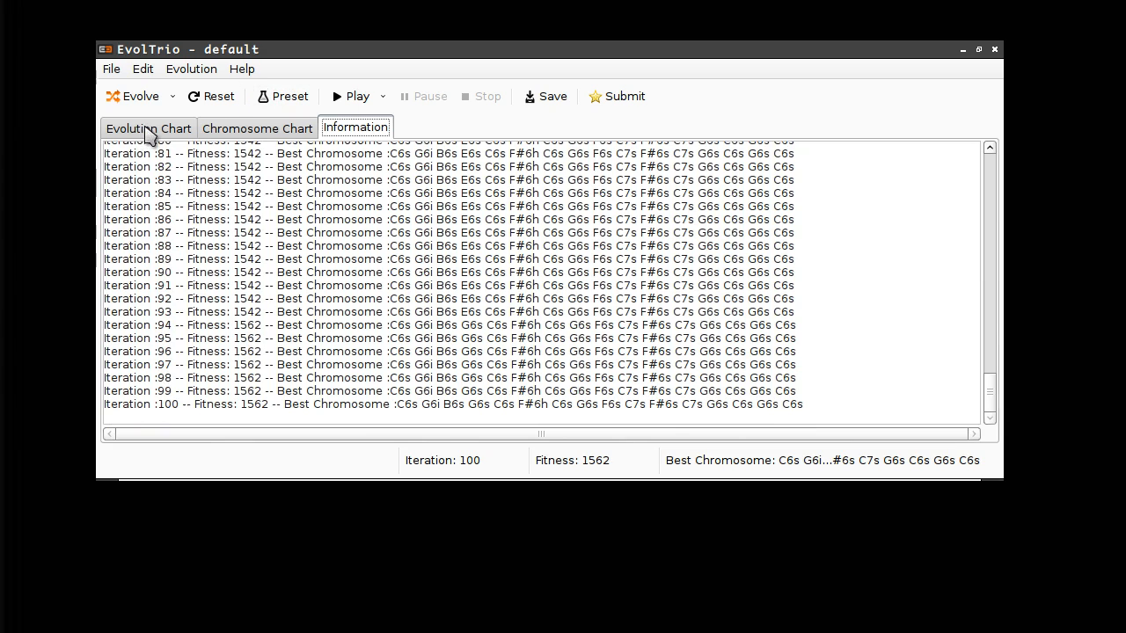
pyautogui.click(268, 97)
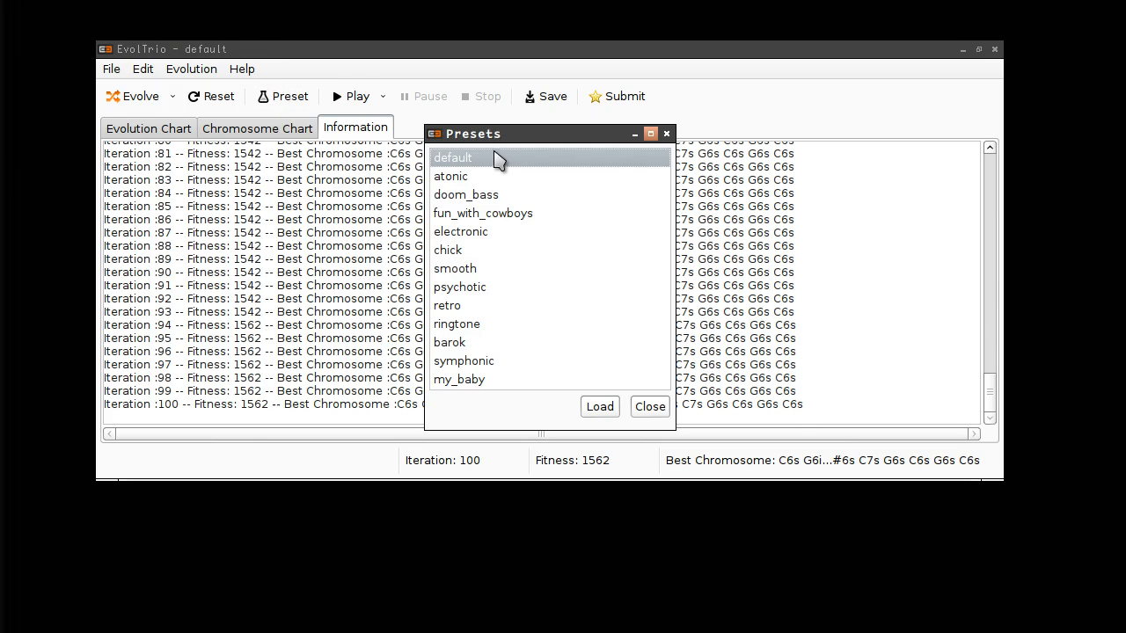
pyautogui.click(466, 273)
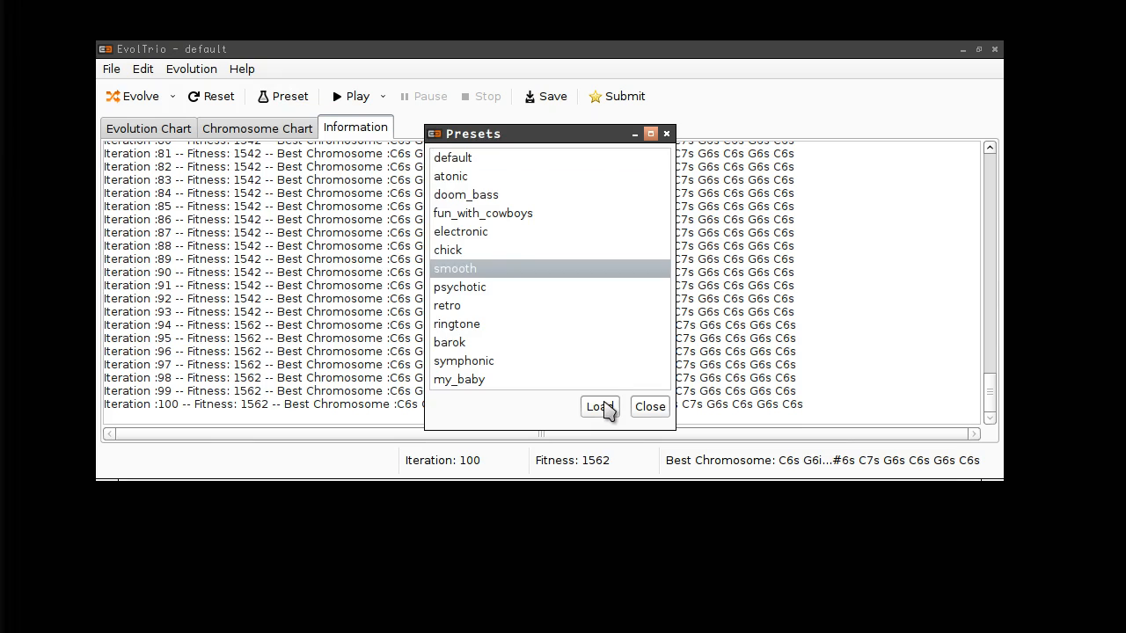
pyautogui.click(605, 407)
pyautogui.click(215, 99)
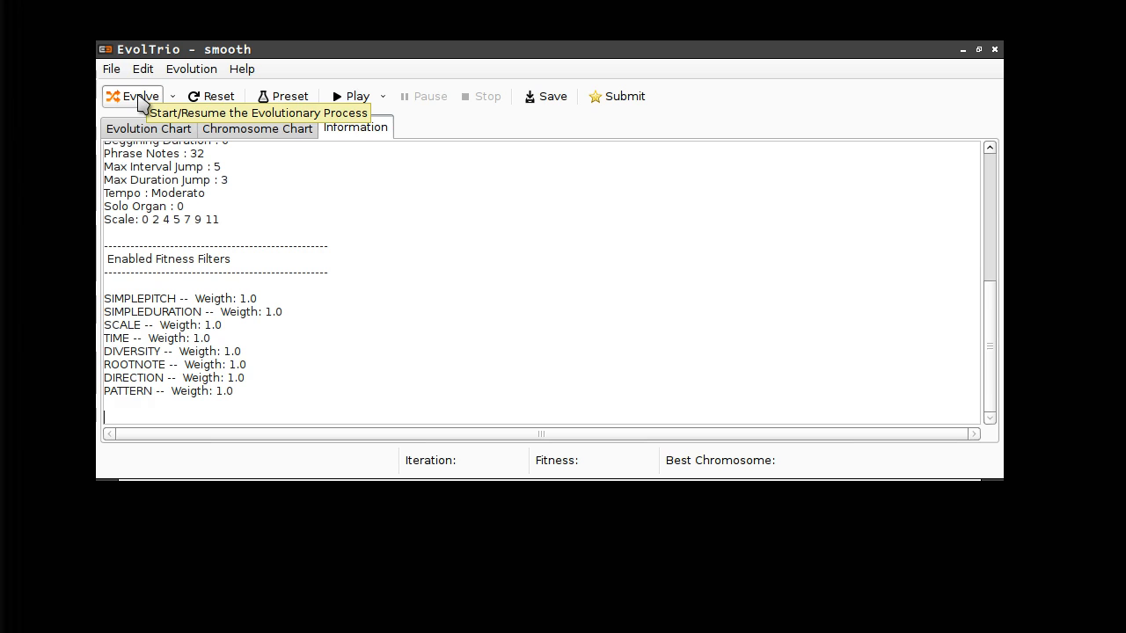
pyautogui.scroll(7, 290, 195)
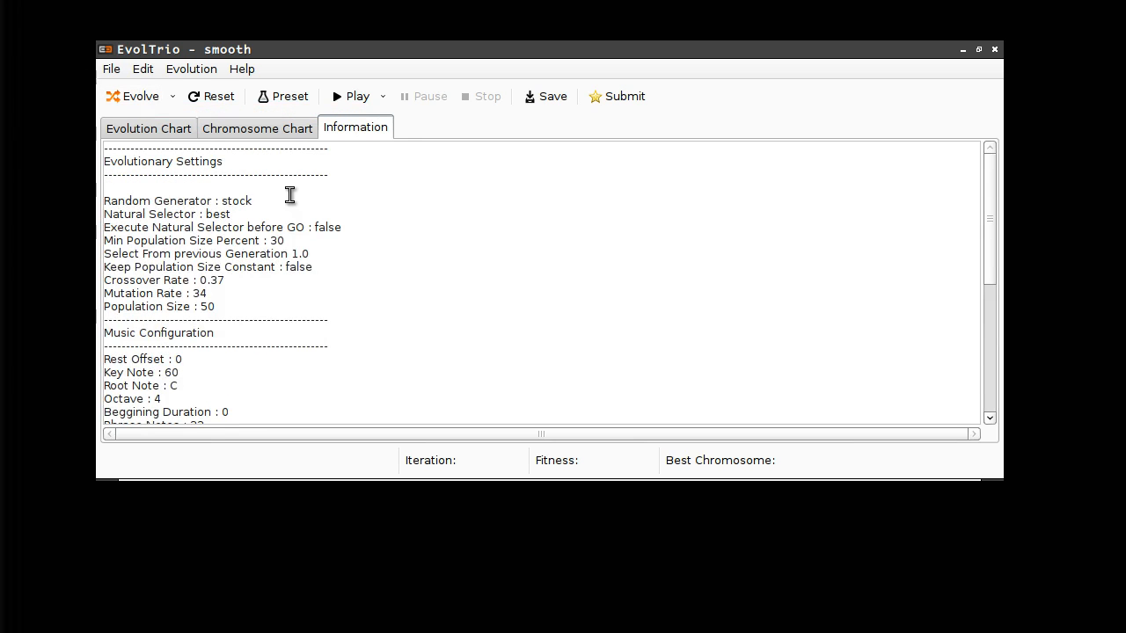
pyautogui.scroll(-3, 290, 196)
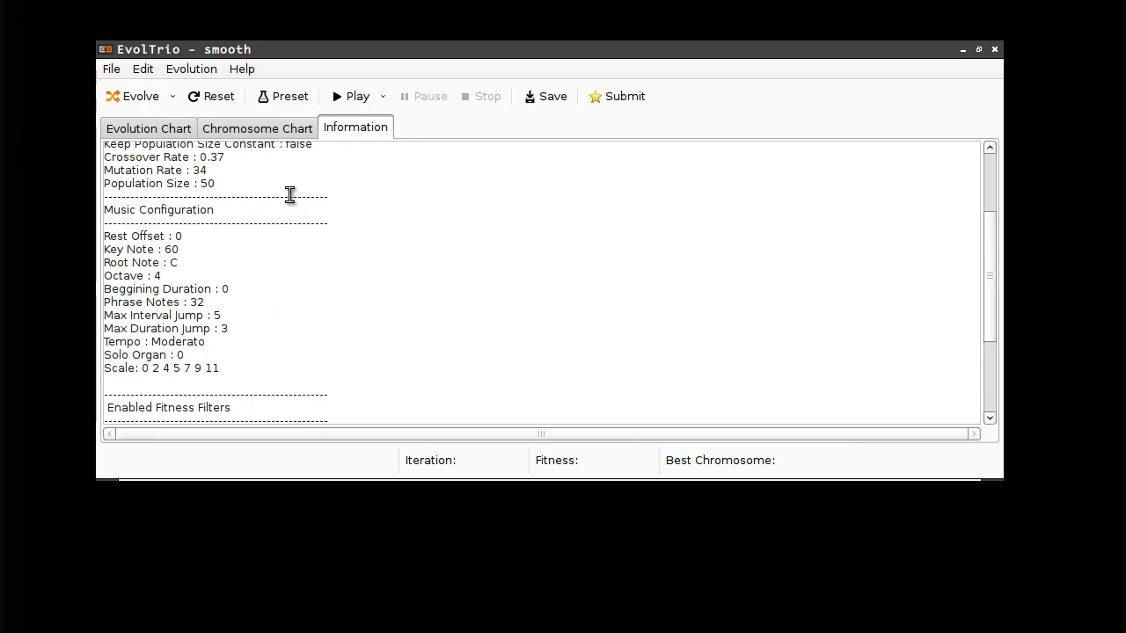
pyautogui.scroll(-3, 290, 195)
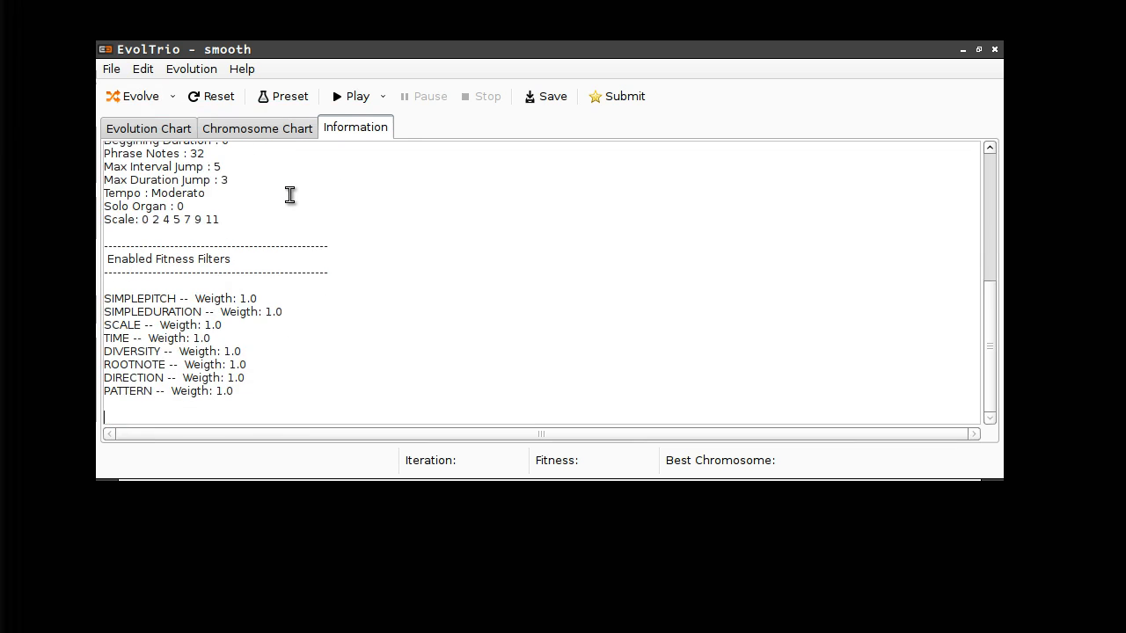
# - Evolve 150 generations to fitness 2387, play it, and compare Evolution and Chromosome charts
pyautogui.click(137, 98)
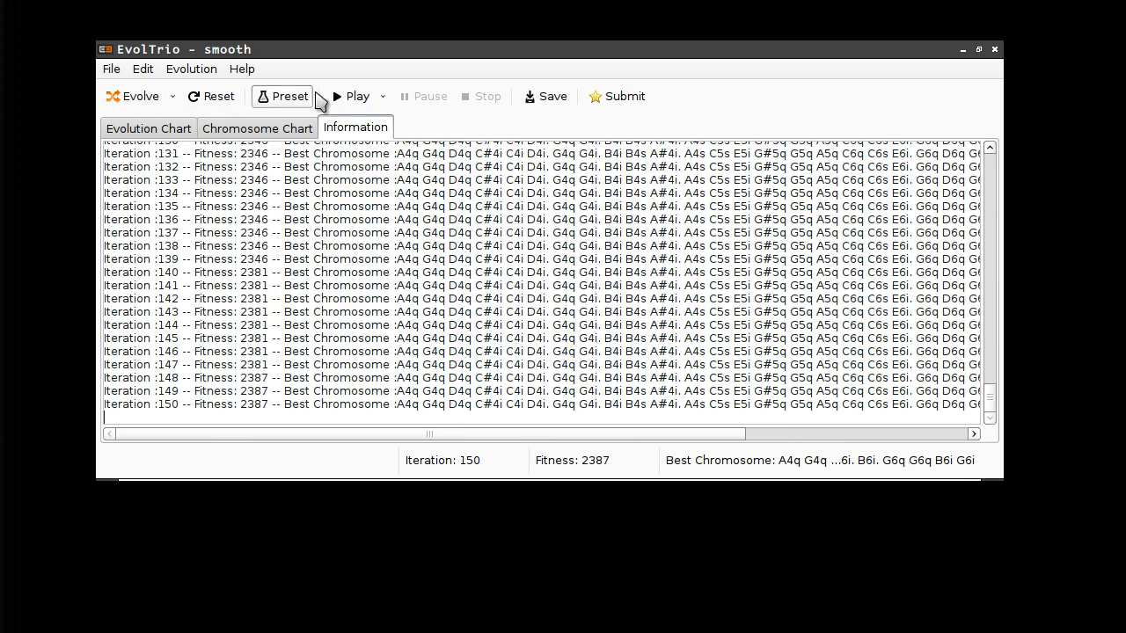
pyautogui.click(343, 103)
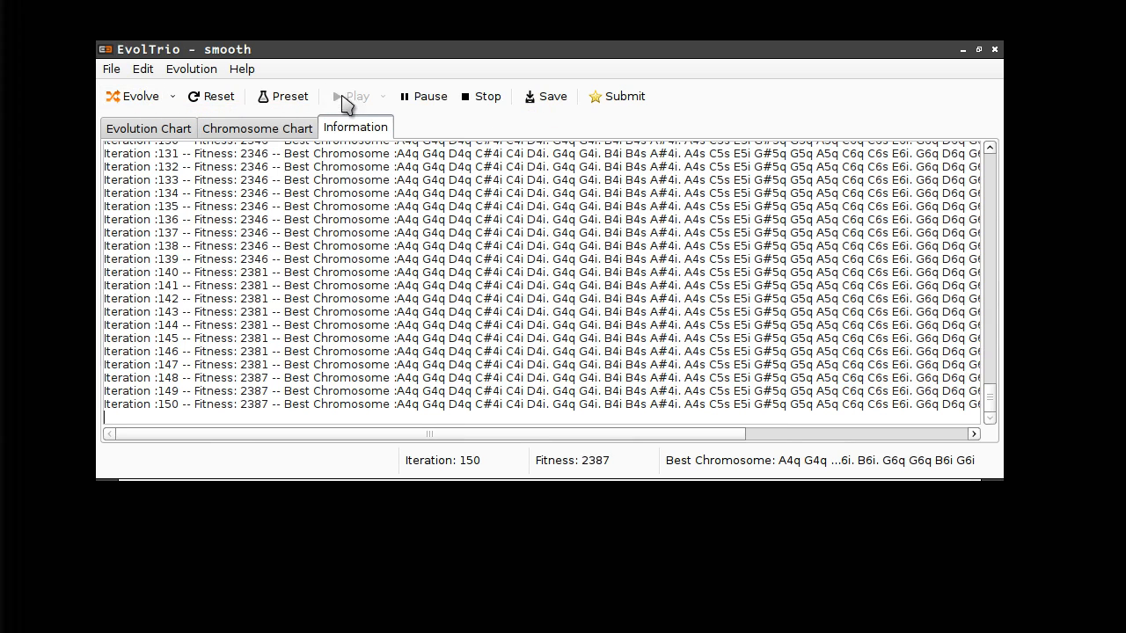
pyautogui.click(258, 132)
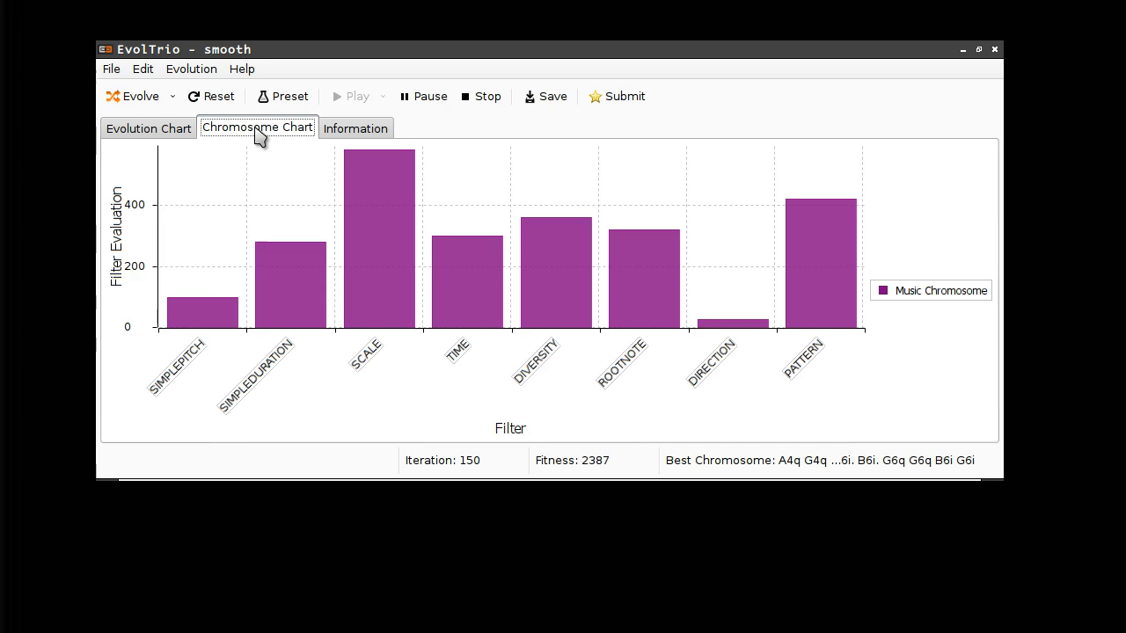
pyautogui.click(180, 132)
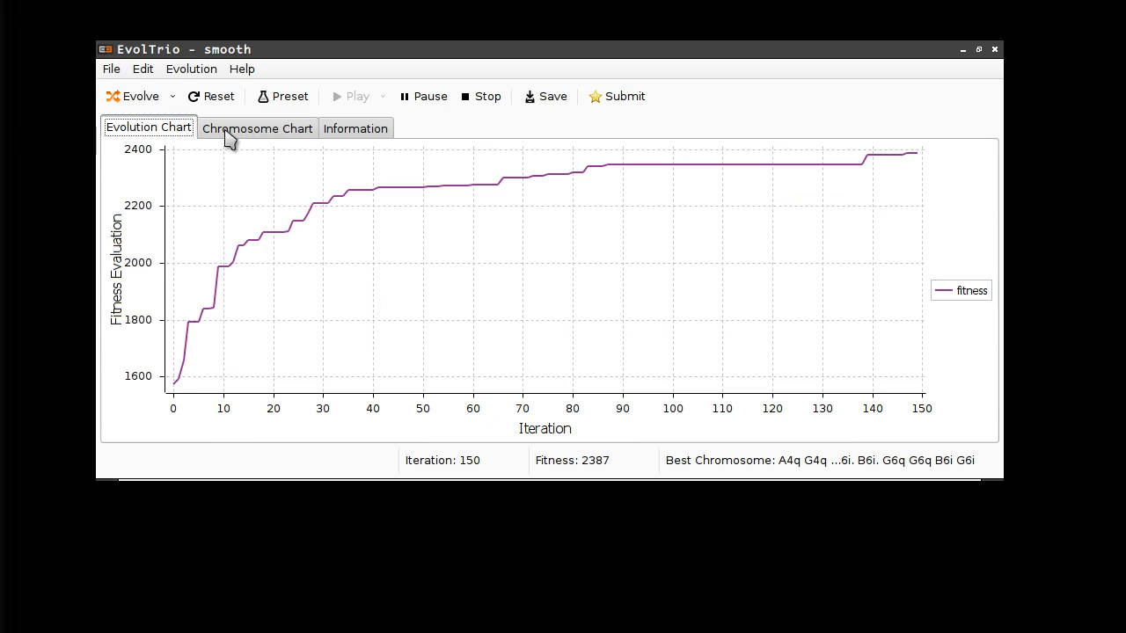
pyautogui.click(259, 132)
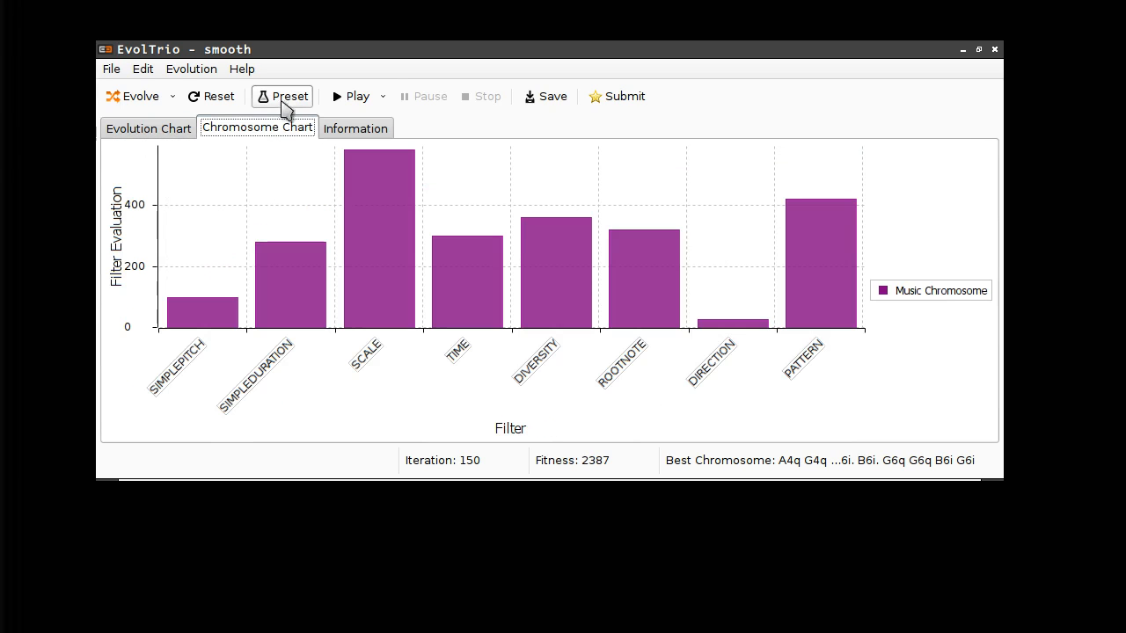
# - Reset and evolve a fresh melody to fitness 2442 at iteration 150, play it, then stop
pyautogui.click(193, 98)
pyautogui.click(139, 102)
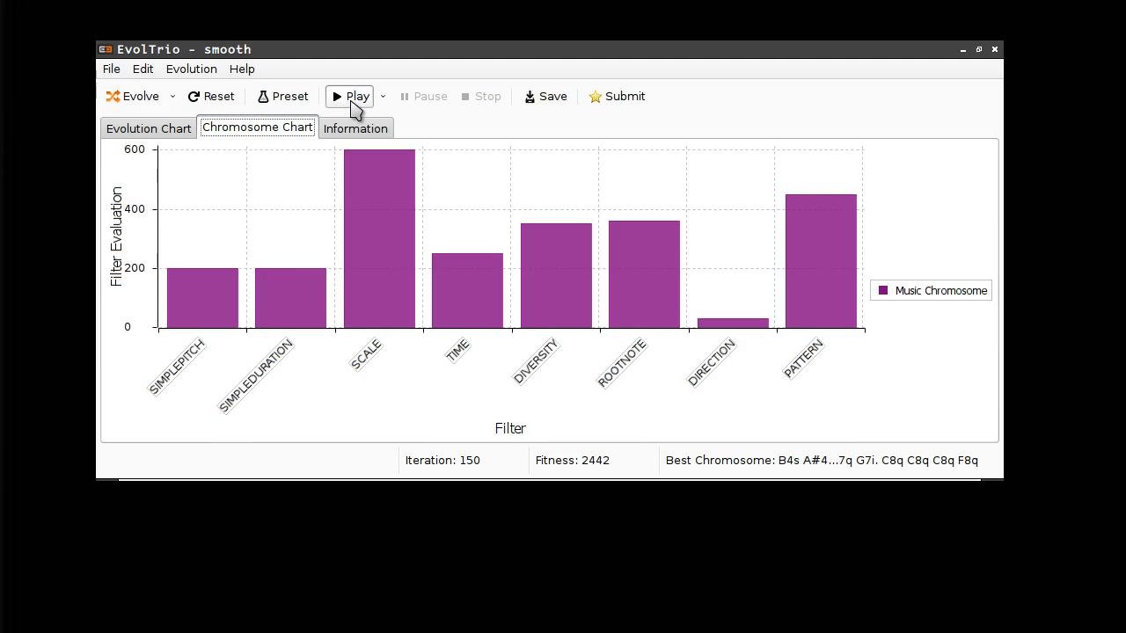
pyautogui.click(354, 103)
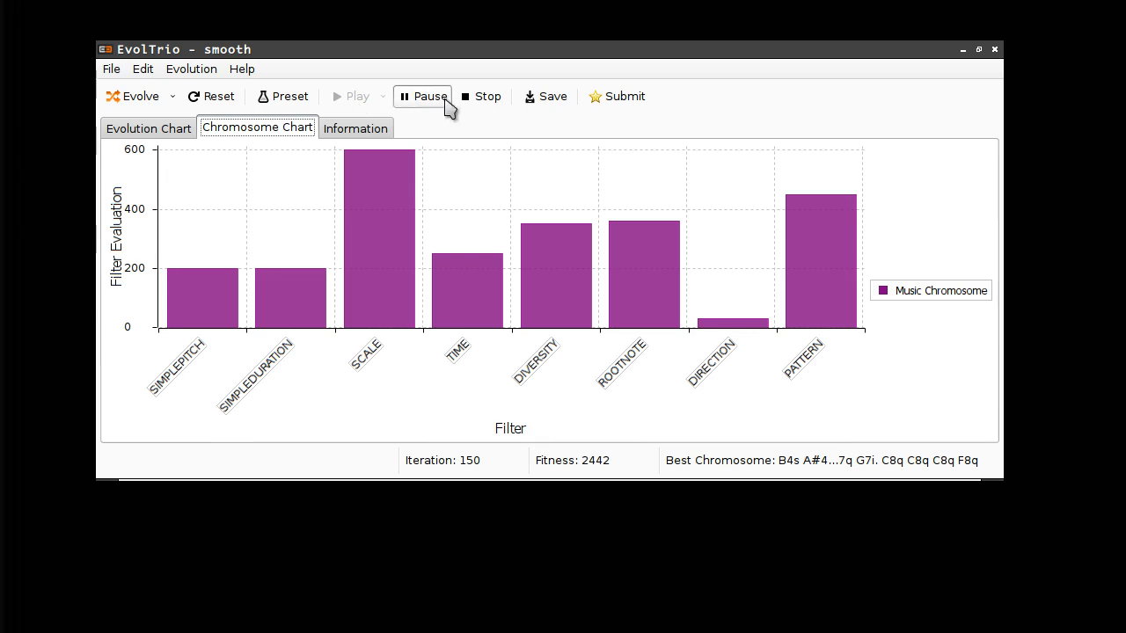
pyautogui.click(487, 98)
# - In playback settings, try the Strings category with VIOLIN as instrument
pyautogui.click(384, 98)
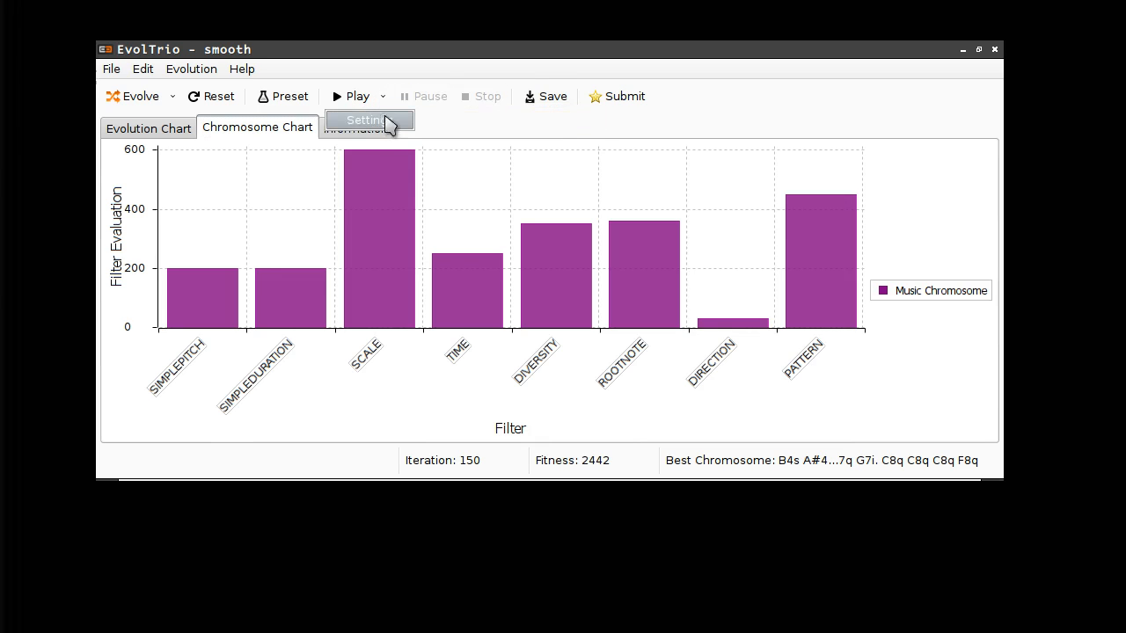
pyautogui.click(389, 121)
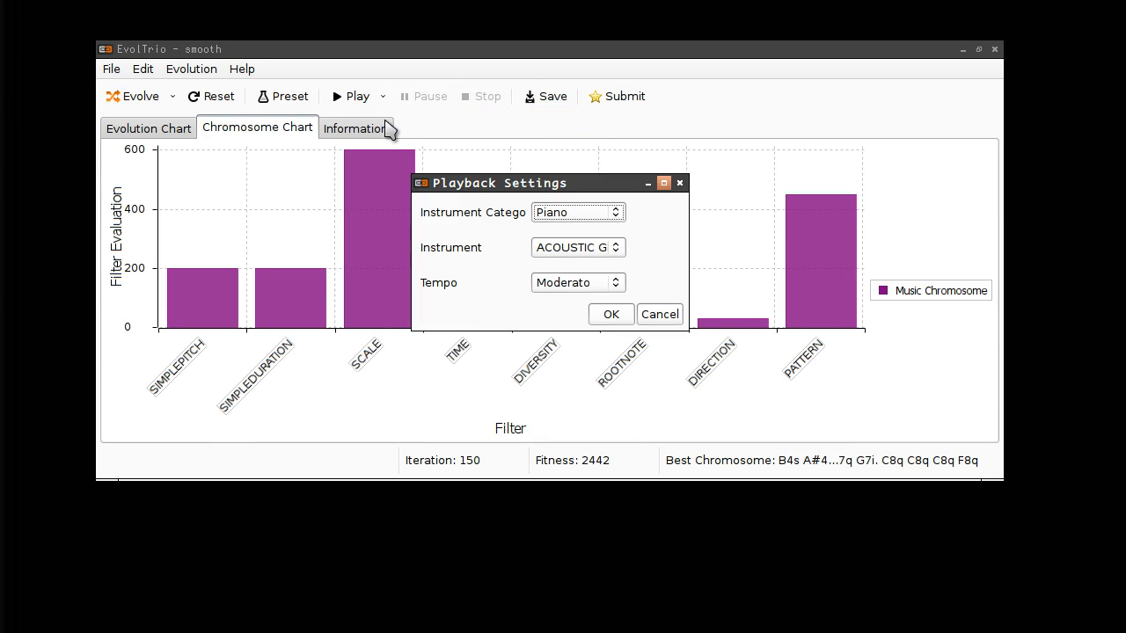
pyautogui.click(597, 217)
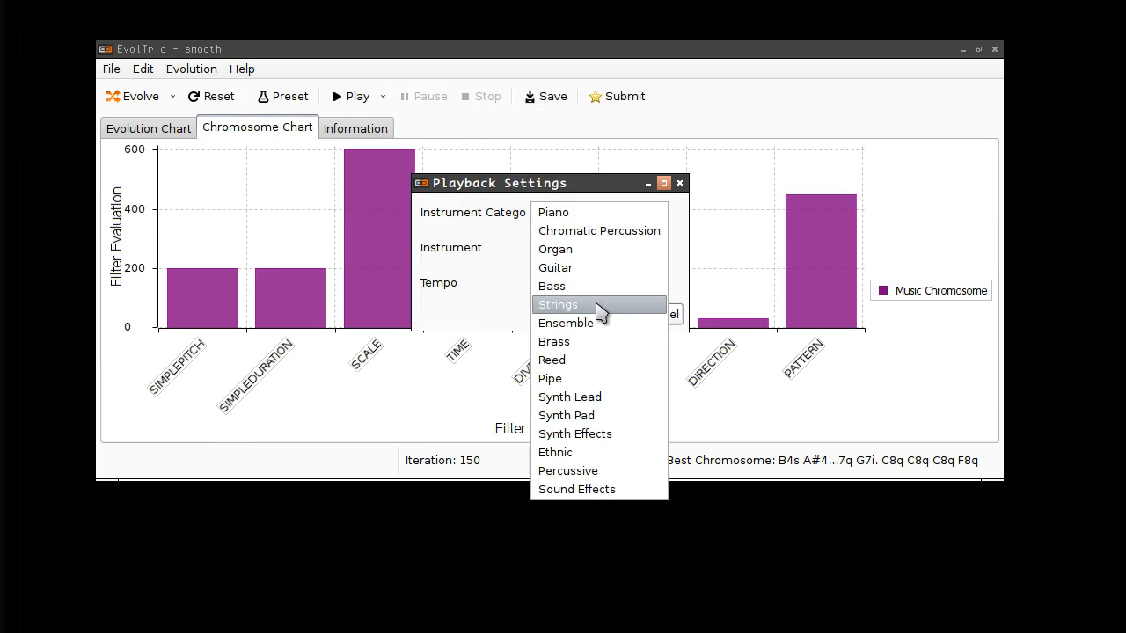
pyautogui.click(598, 305)
pyautogui.click(611, 252)
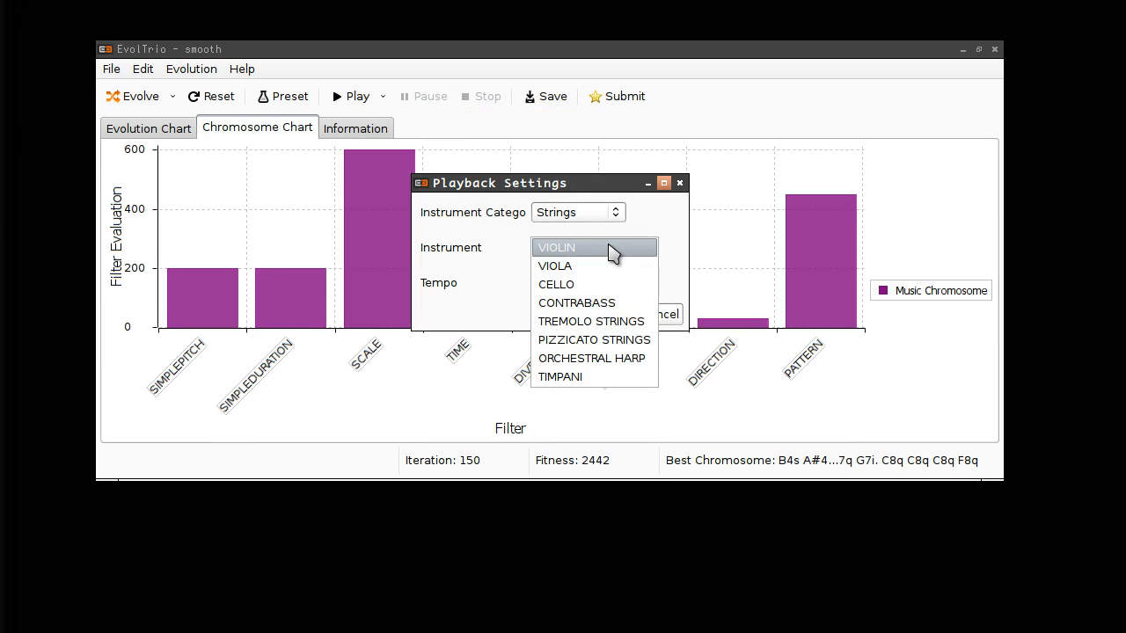
pyautogui.click(613, 251)
# - Switch to an Ensemble instrument with a tempo slower than Moderato and play the melody
pyautogui.click(606, 214)
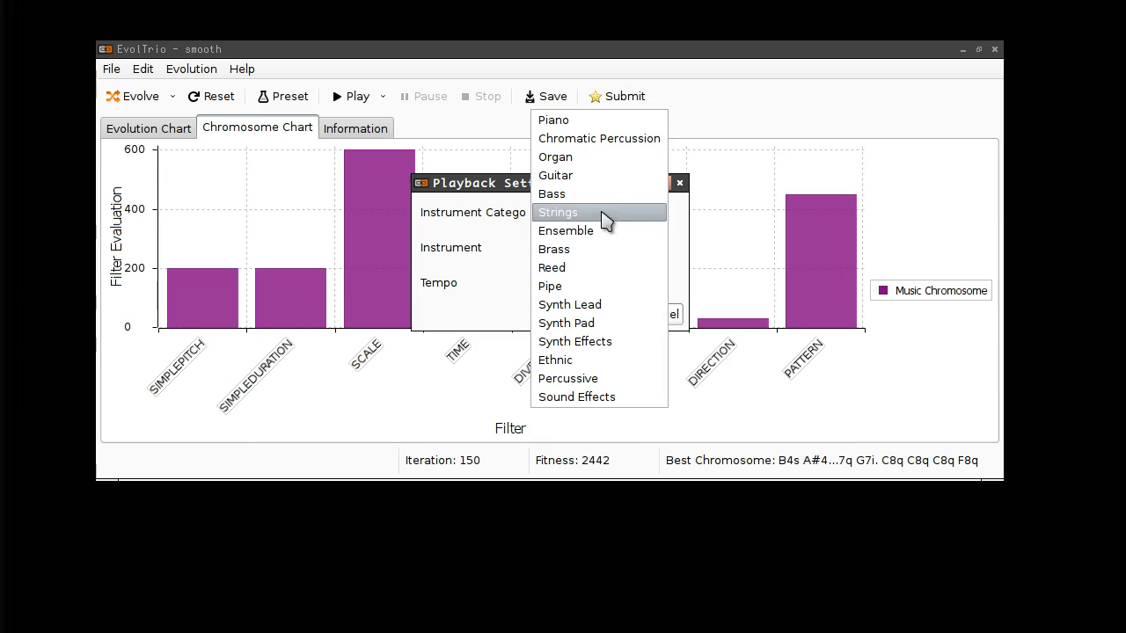
pyautogui.click(605, 232)
pyautogui.click(606, 254)
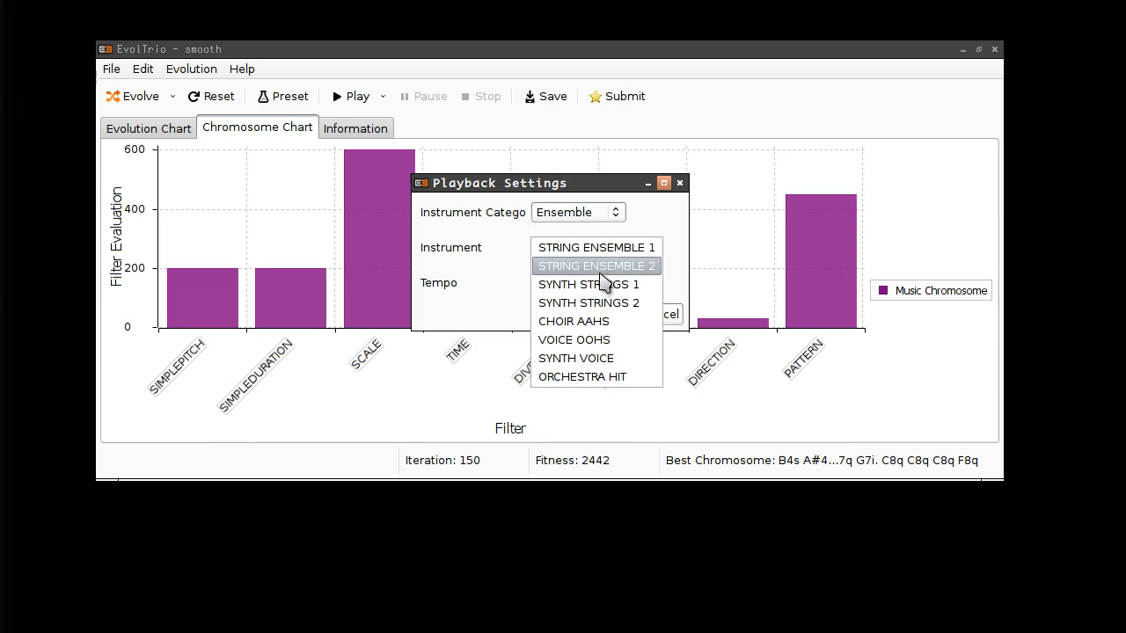
pyautogui.click(604, 284)
pyautogui.click(591, 285)
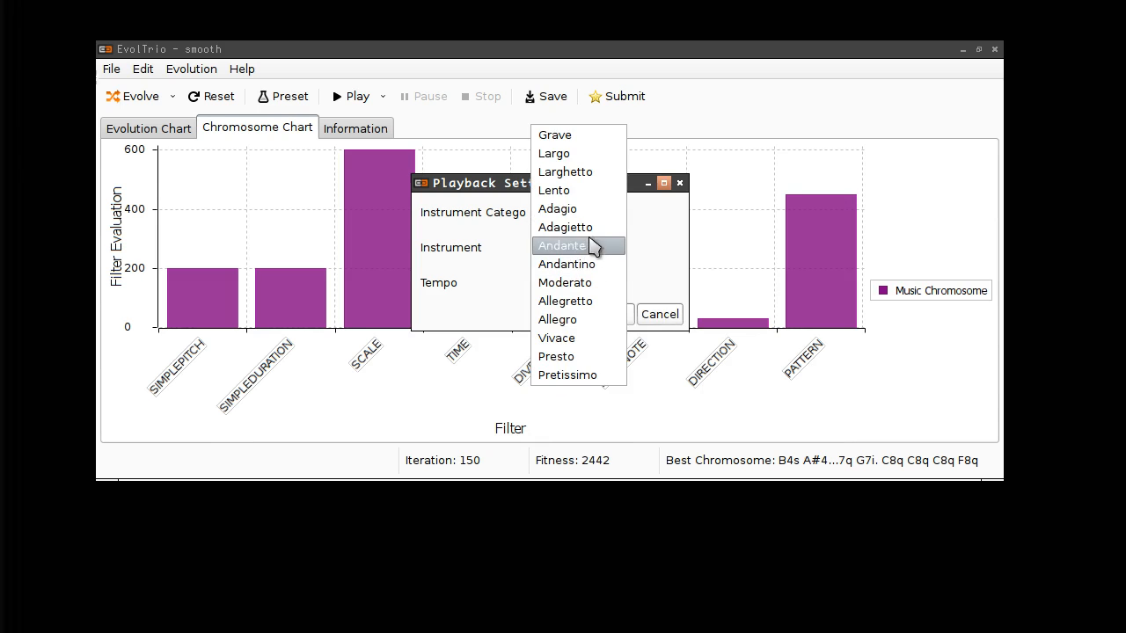
pyautogui.click(594, 174)
pyautogui.click(610, 314)
pyautogui.click(355, 98)
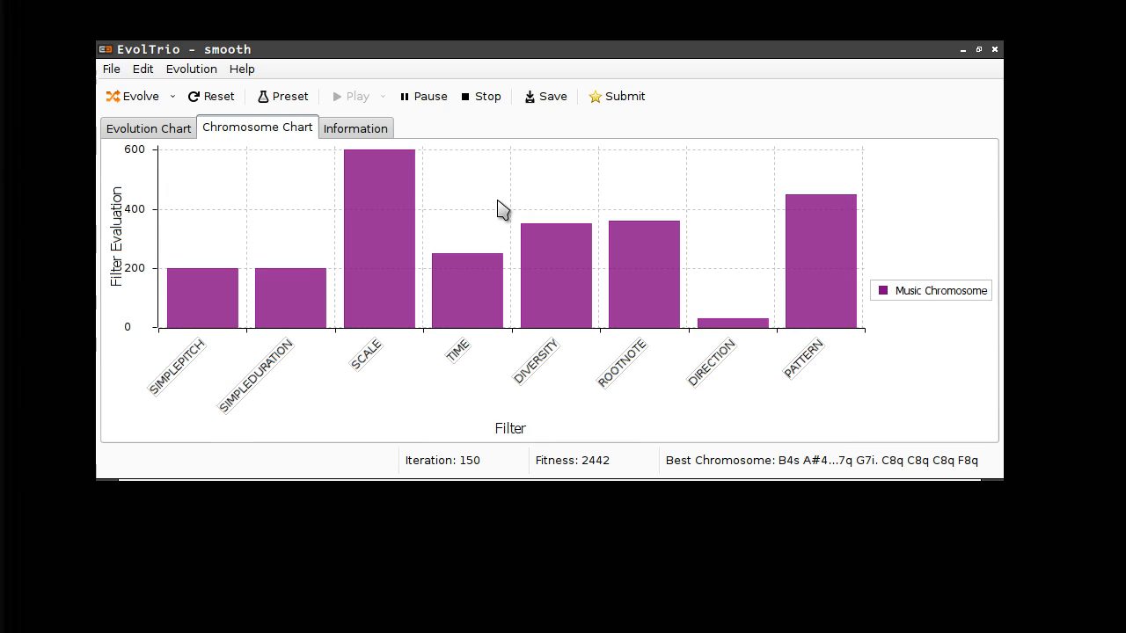
pyautogui.click(483, 100)
pyautogui.click(383, 97)
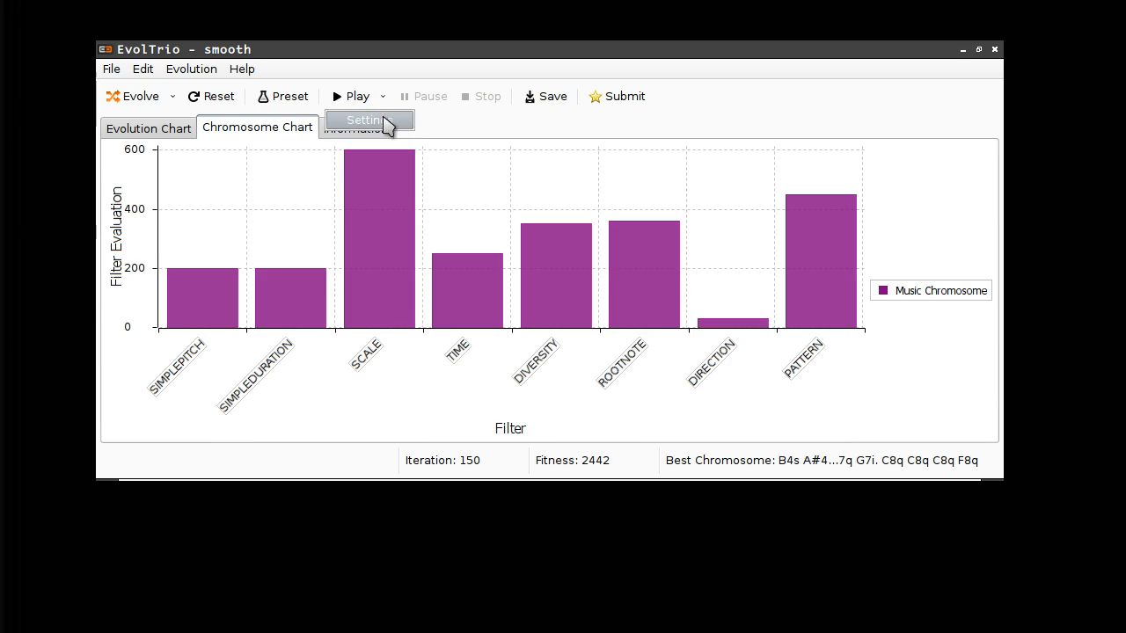
pyautogui.click(387, 121)
pyautogui.click(581, 217)
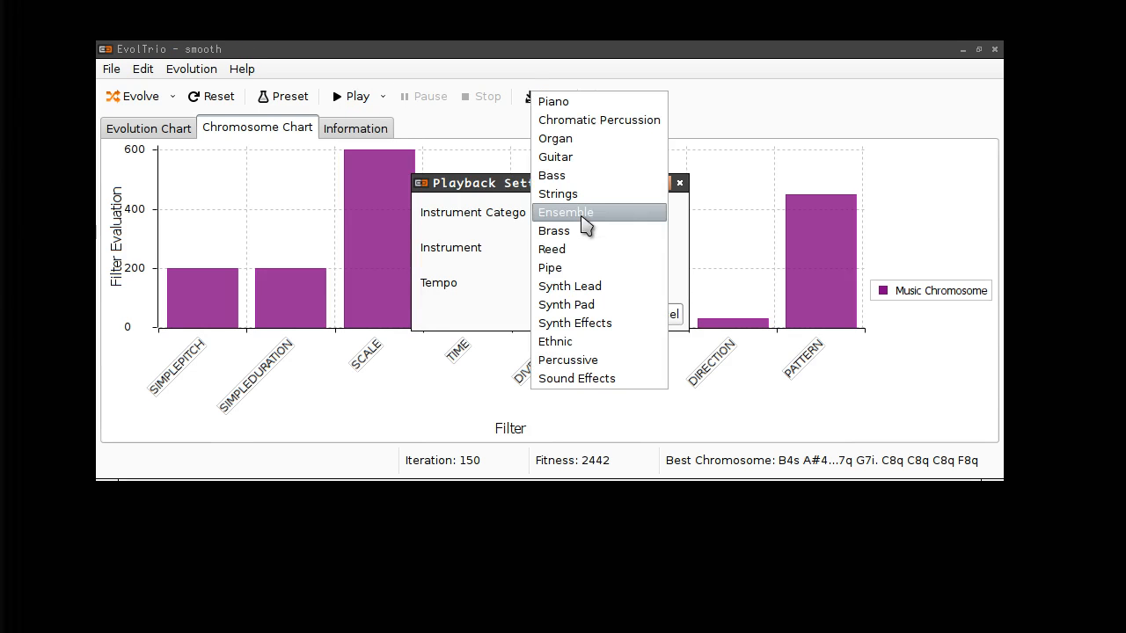
pyautogui.click(584, 231)
pyautogui.click(587, 284)
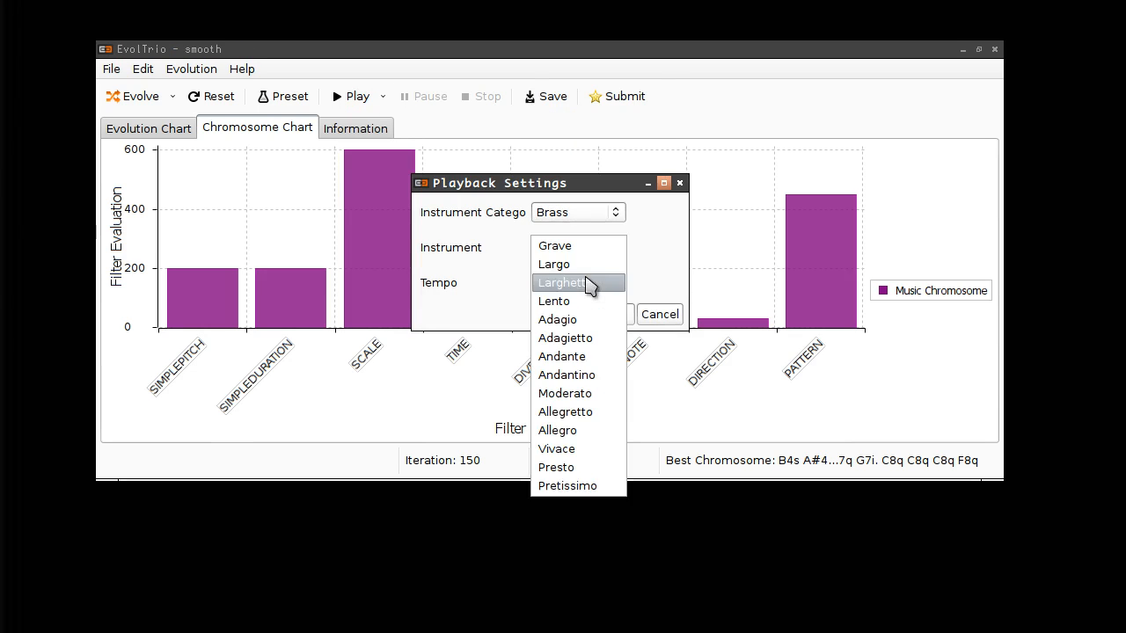
pyautogui.click(556, 467)
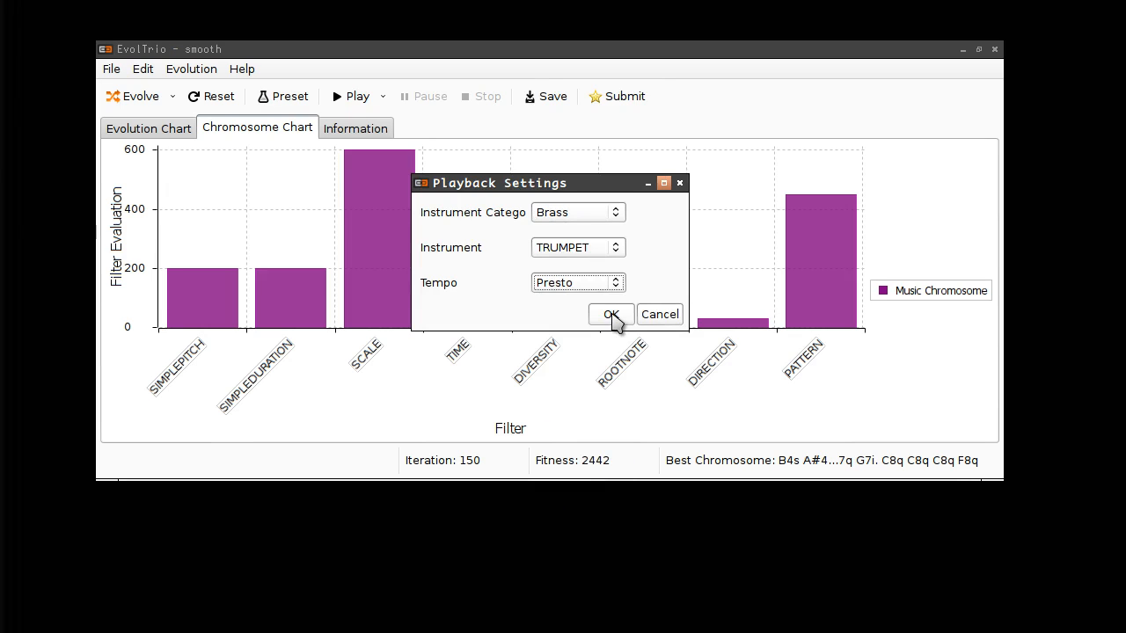
pyautogui.click(611, 315)
pyautogui.click(350, 97)
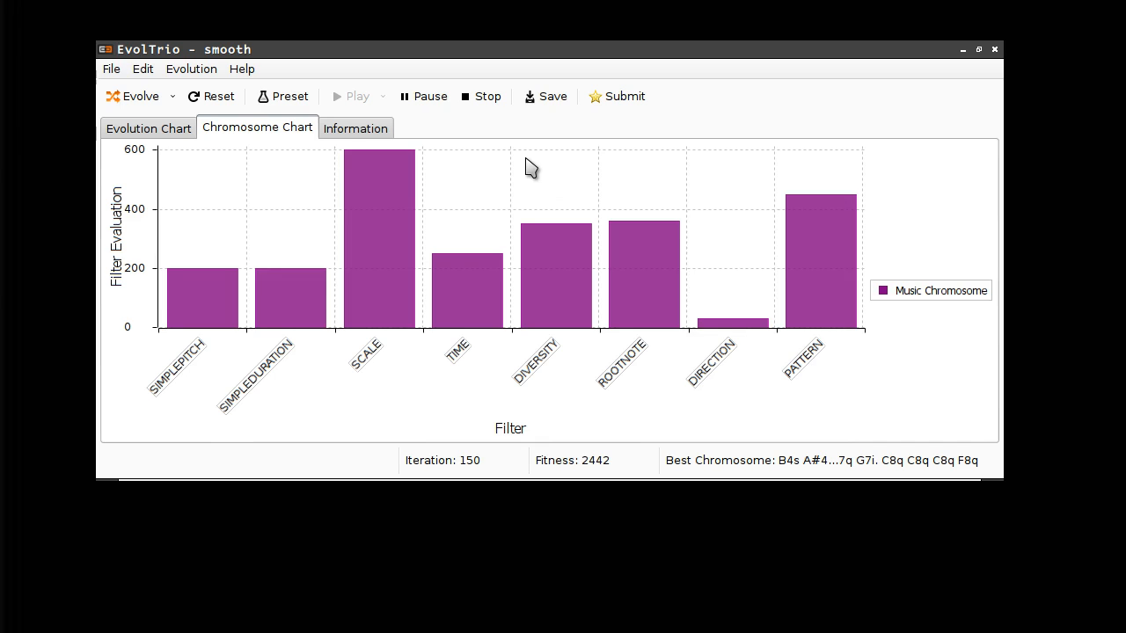
# - Set playback to an Organ-category instrument at Largo tempo and replay the fitness-2442 melody
pyautogui.click(383, 98)
pyautogui.click(389, 123)
pyautogui.click(566, 213)
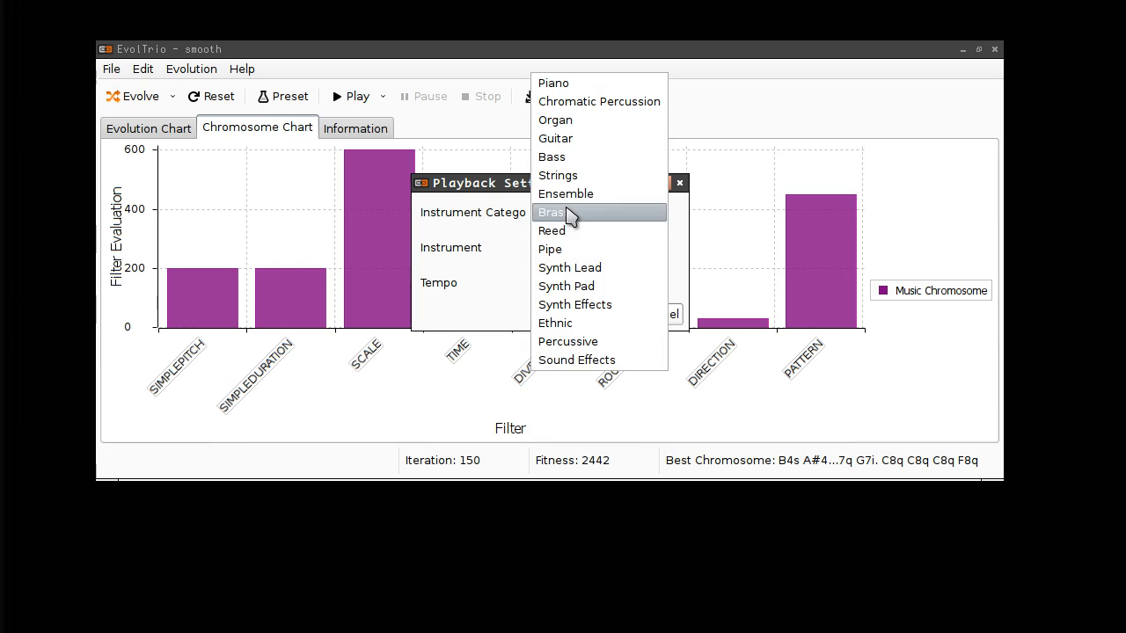
pyautogui.click(563, 120)
pyautogui.click(578, 249)
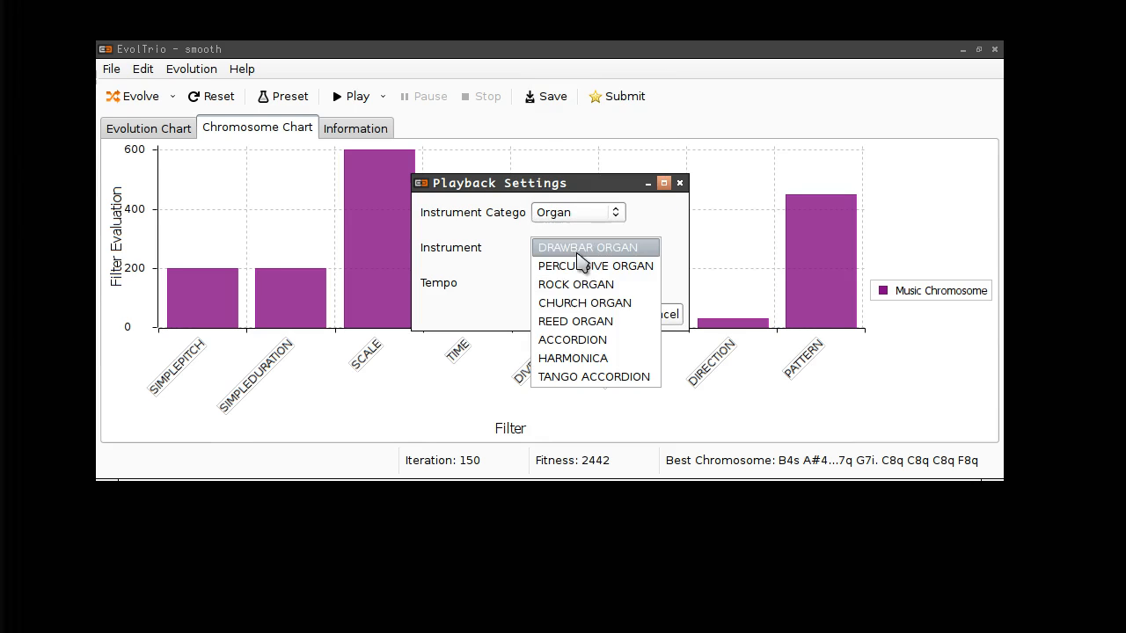
pyautogui.click(572, 285)
pyautogui.click(572, 285)
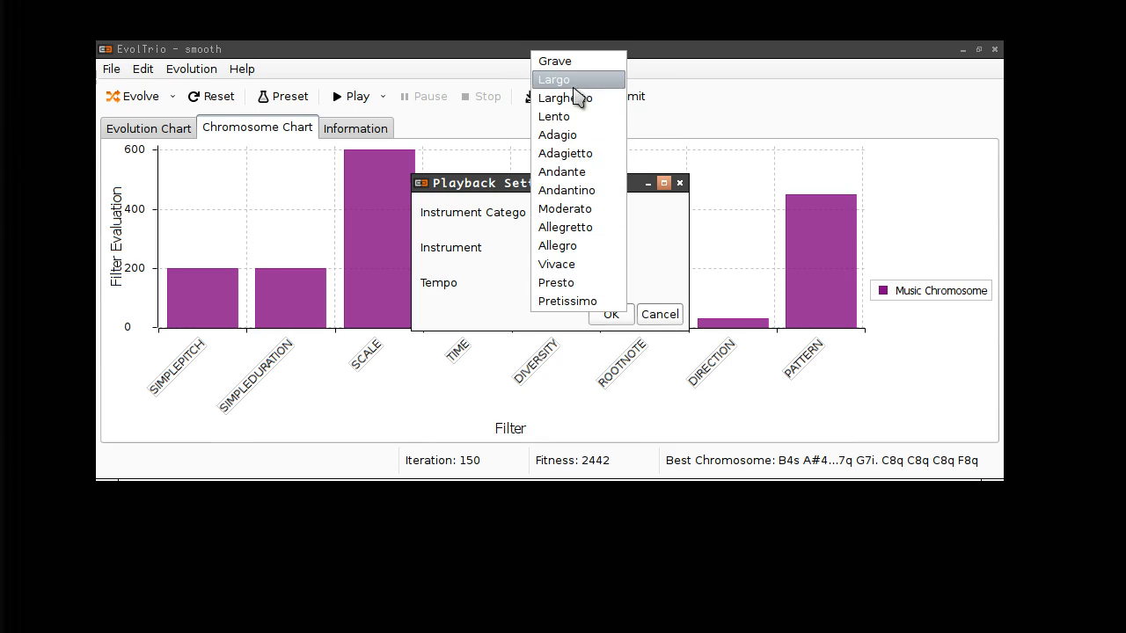
pyautogui.click(577, 93)
pyautogui.click(612, 315)
pyautogui.click(352, 97)
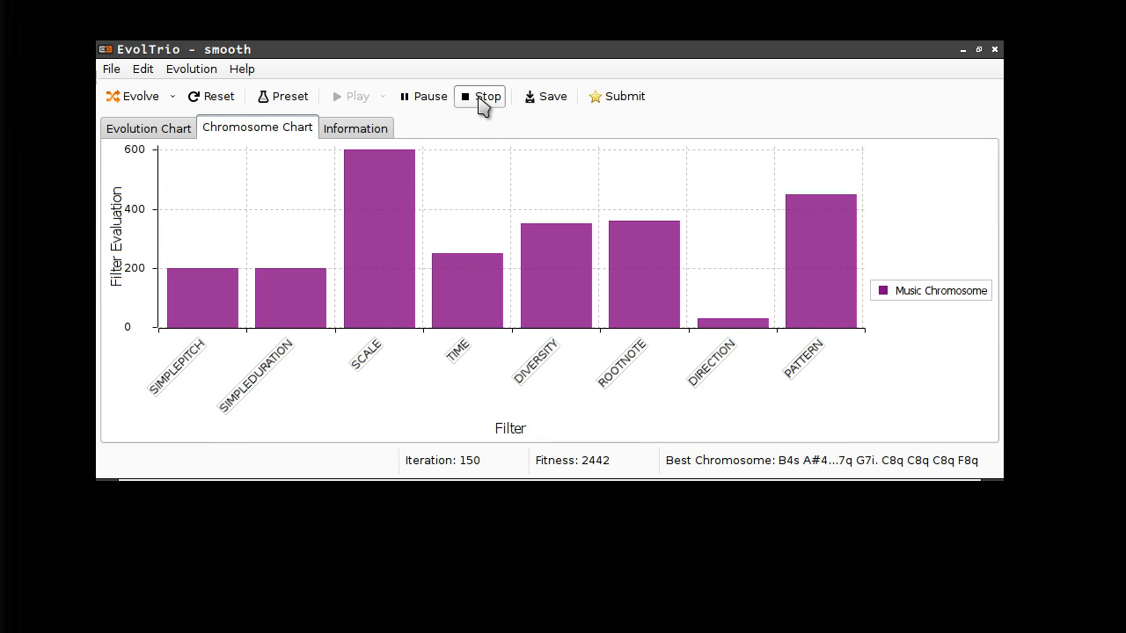
# - Stop playback, load the retro preset, evolve to fitness 2787 at iteration 100, and play it
pyautogui.click(482, 99)
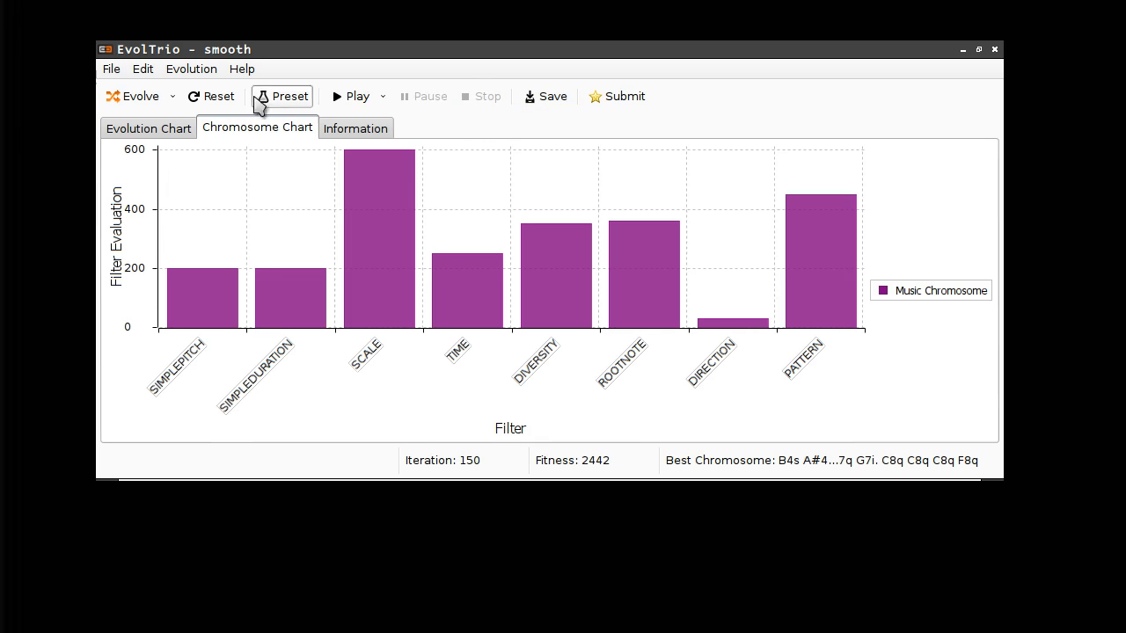
pyautogui.click(281, 98)
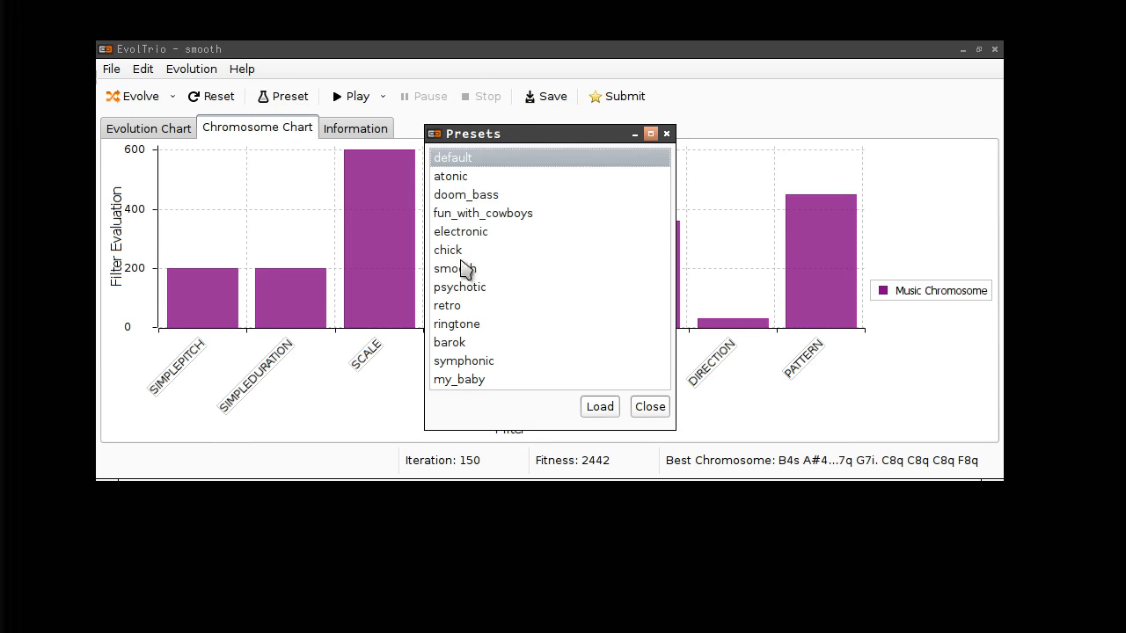
pyautogui.click(464, 307)
pyautogui.click(610, 407)
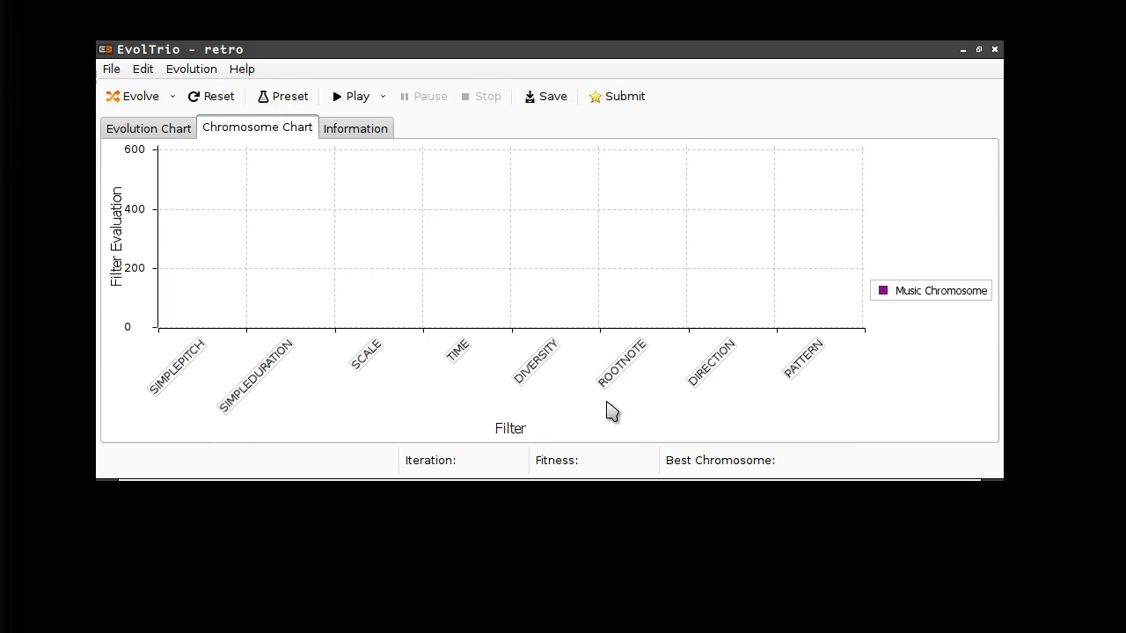
pyautogui.click(146, 101)
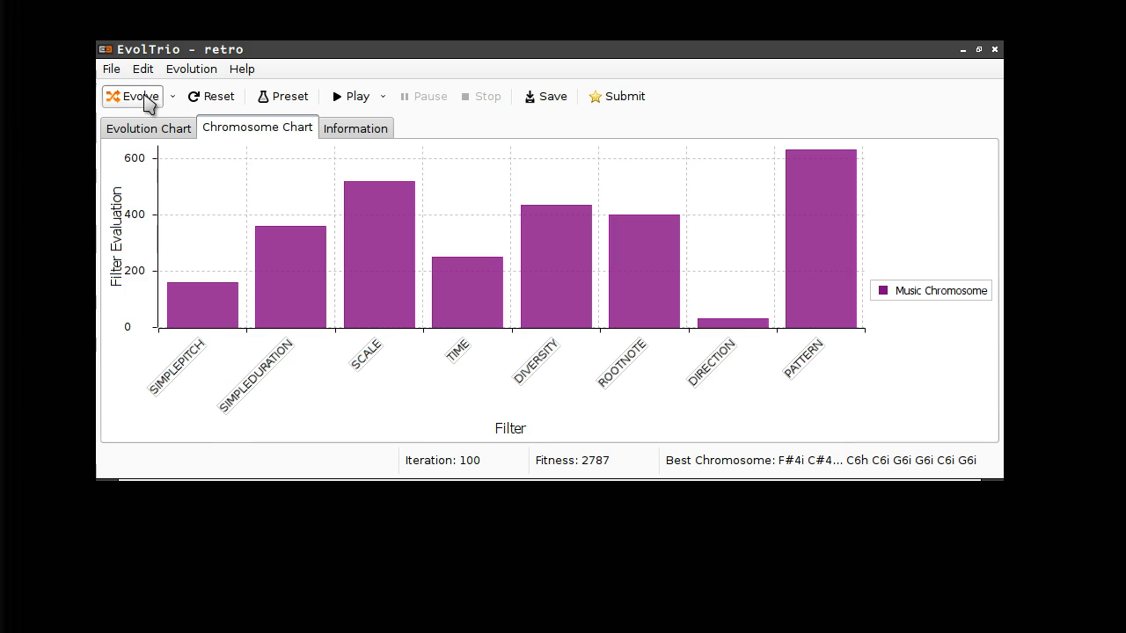
pyautogui.click(340, 98)
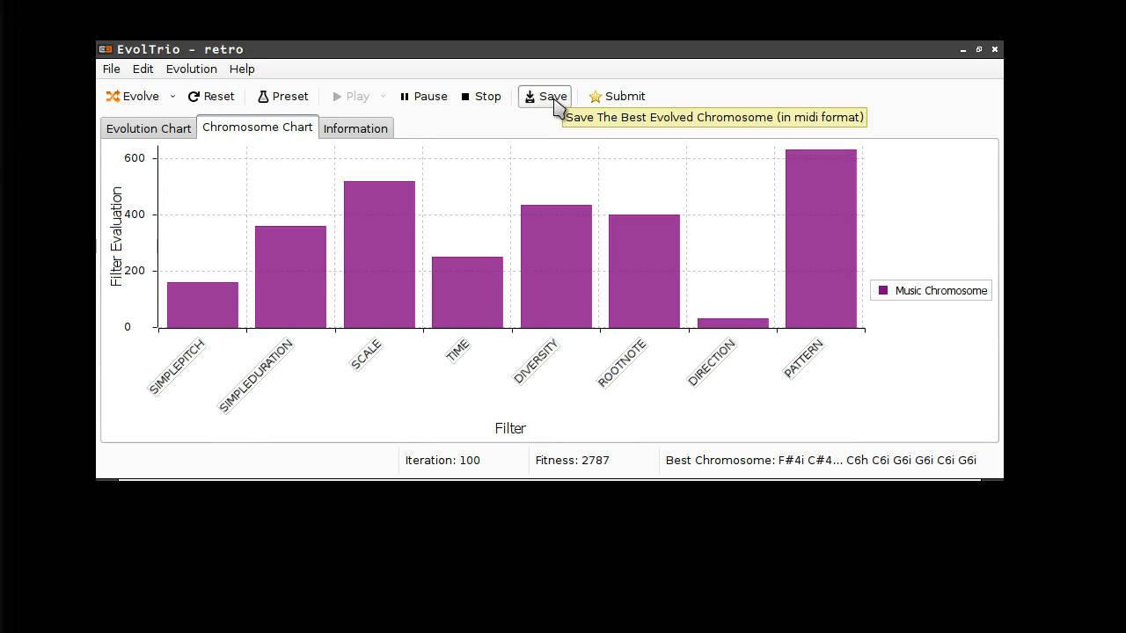
# - Open the rating form, enter the user's name and e-mail address, and opt in to project news
pyautogui.click(622, 101)
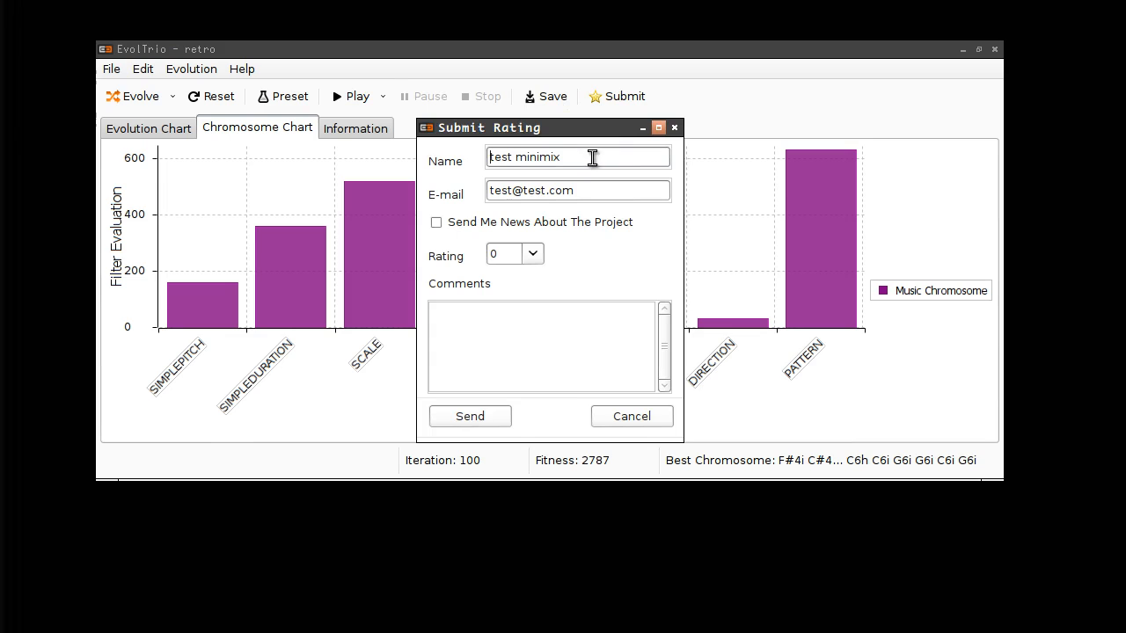
pyautogui.moveTo(591, 159); pyautogui.dragTo(395, 158)
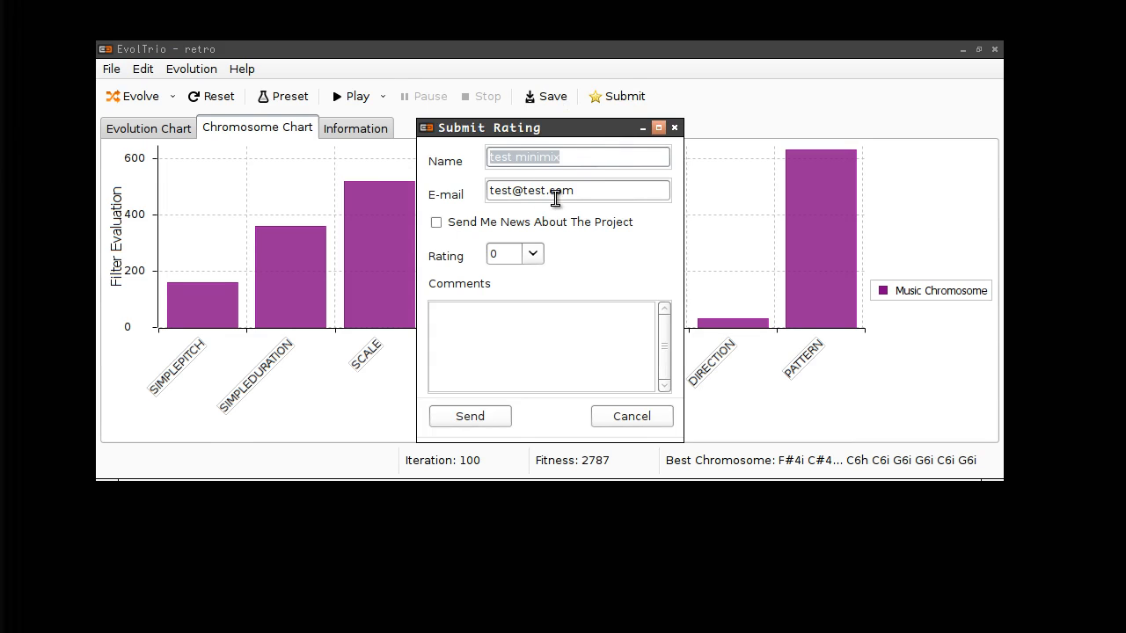
pyautogui.write('Kostas')
pyautogui.press('Tab')
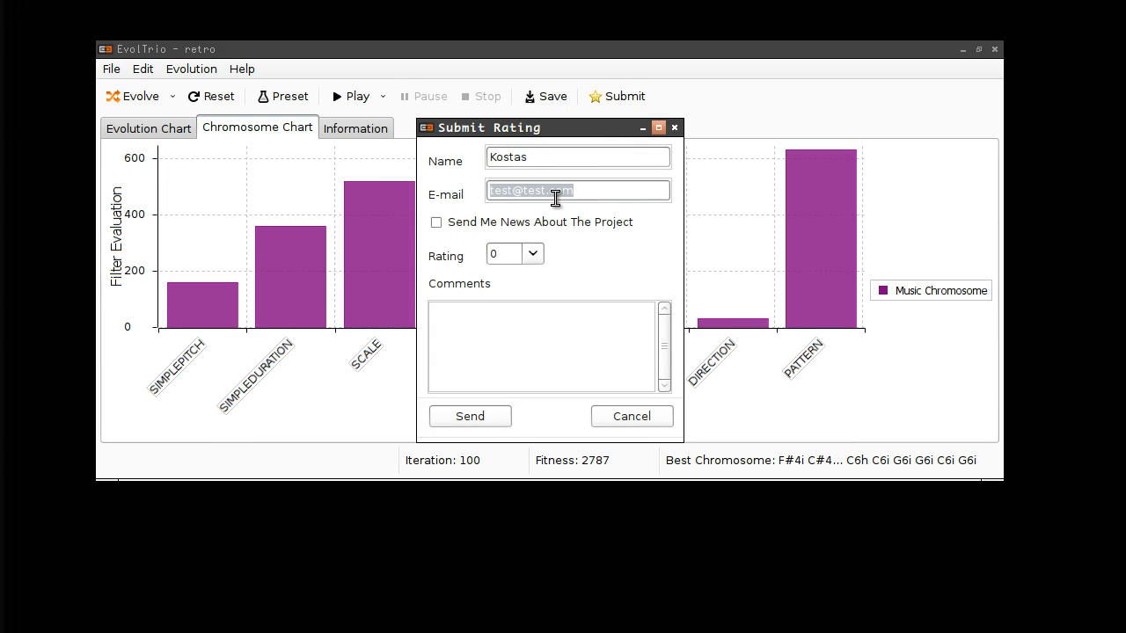
pyautogui.click(437, 223)
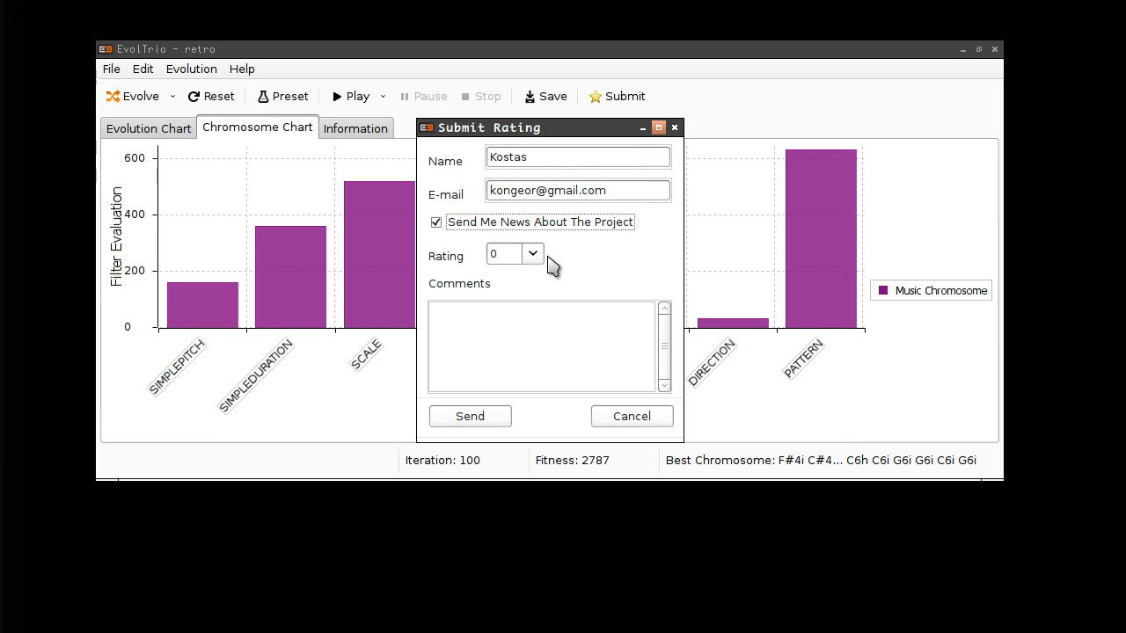
# - Rate the retro melody 5 with the comment 'Could be better ...', send it, and confirm
pyautogui.click(533, 254)
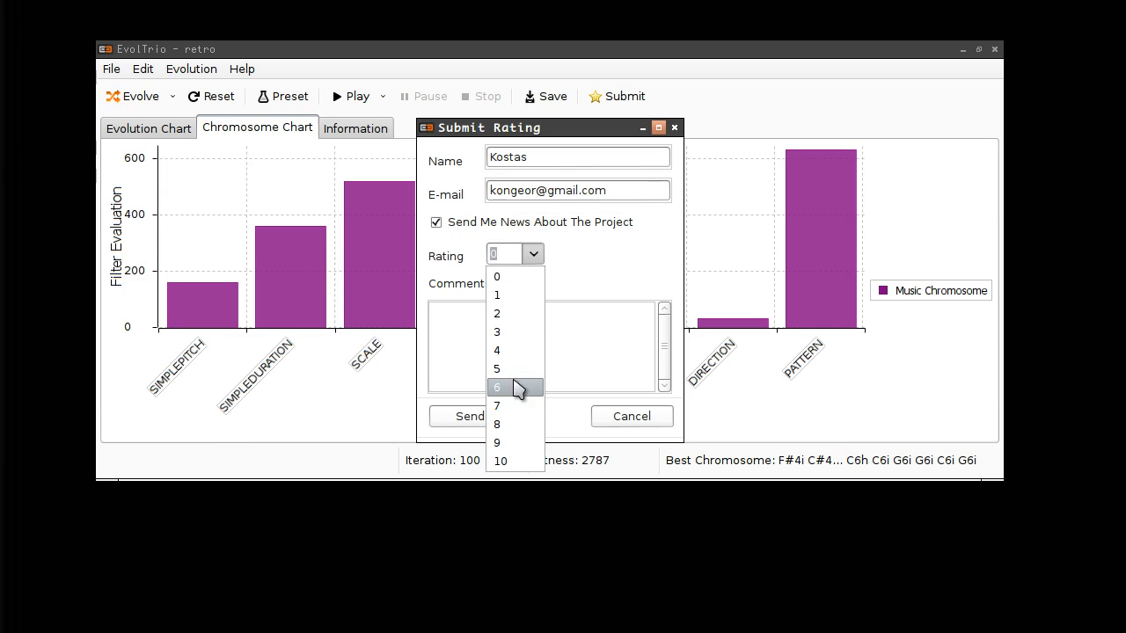
pyautogui.click(519, 369)
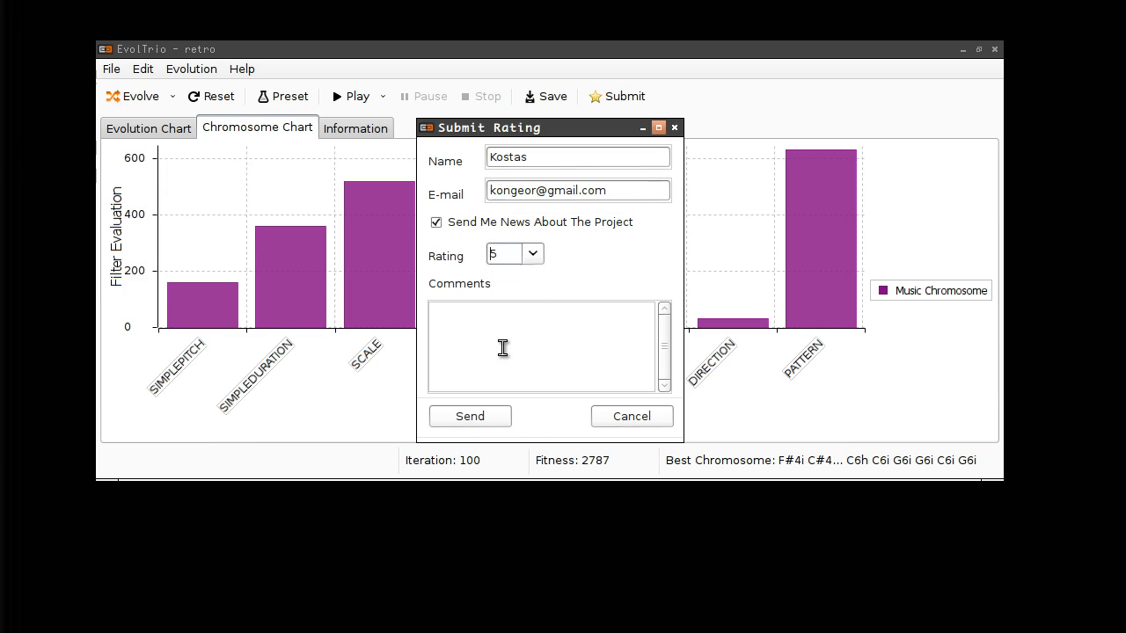
pyautogui.click(499, 335)
pyautogui.write('Could be better ...')
pyautogui.click(470, 419)
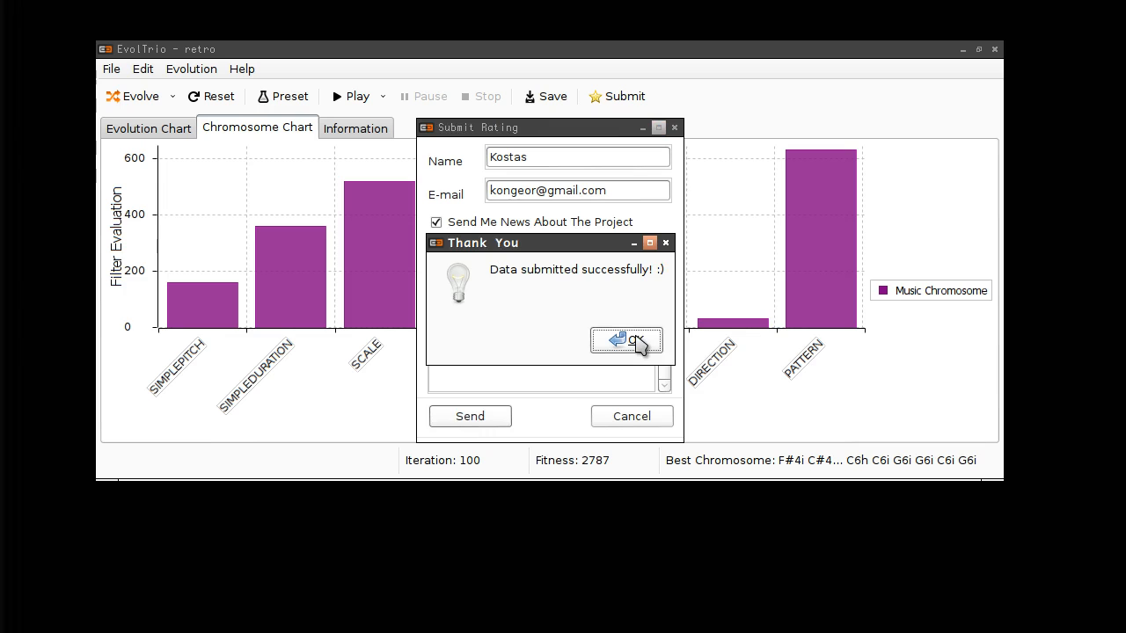
pyautogui.click(637, 341)
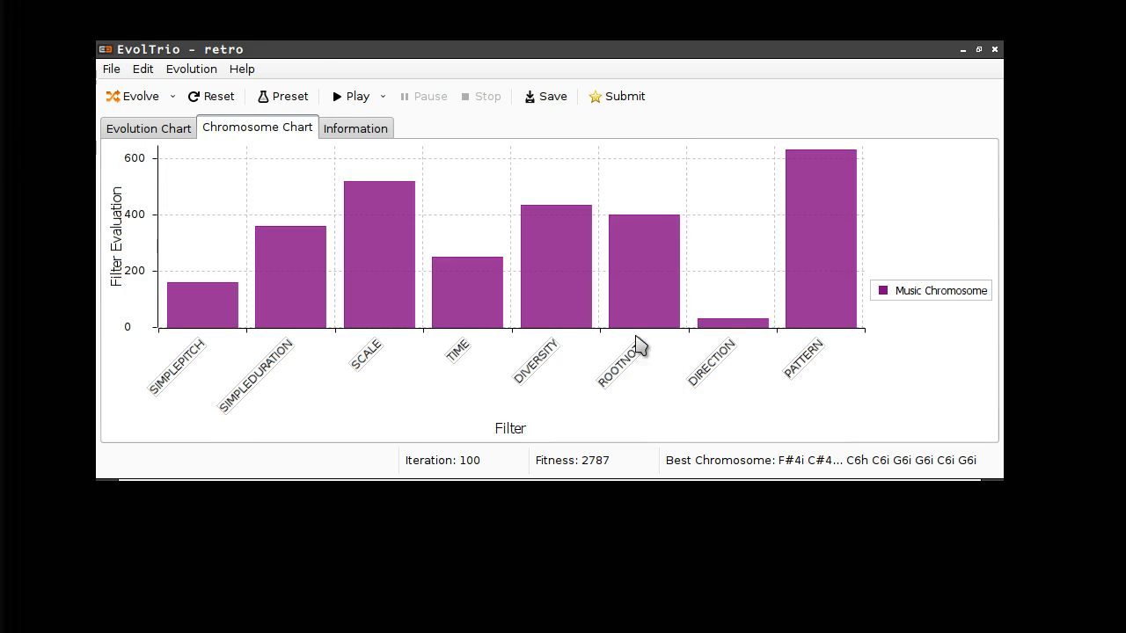
# - Display the About EvolTrio dialog showing version 0.2.0, the MIT licence and project links
pyautogui.click(243, 70)
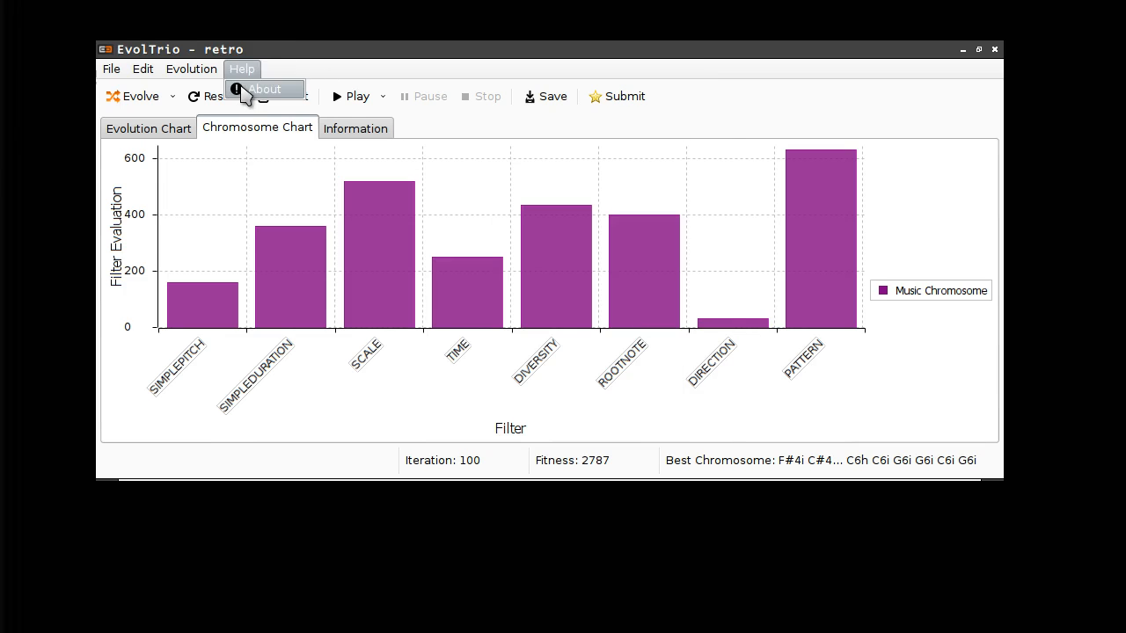
pyautogui.click(255, 90)
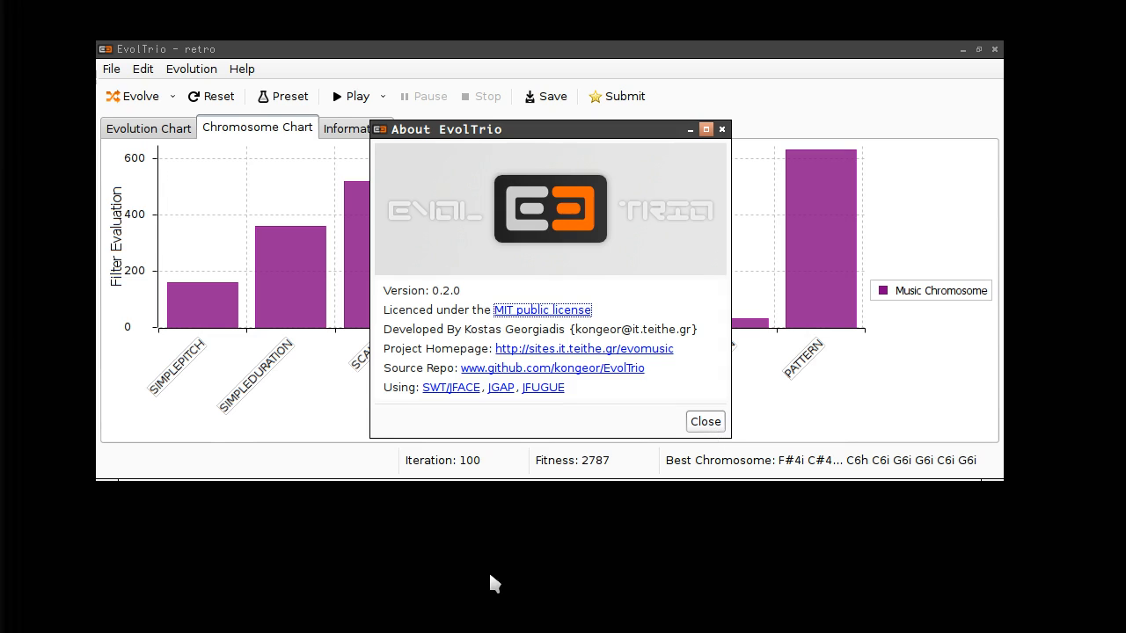
pyautogui.click(483, 598)
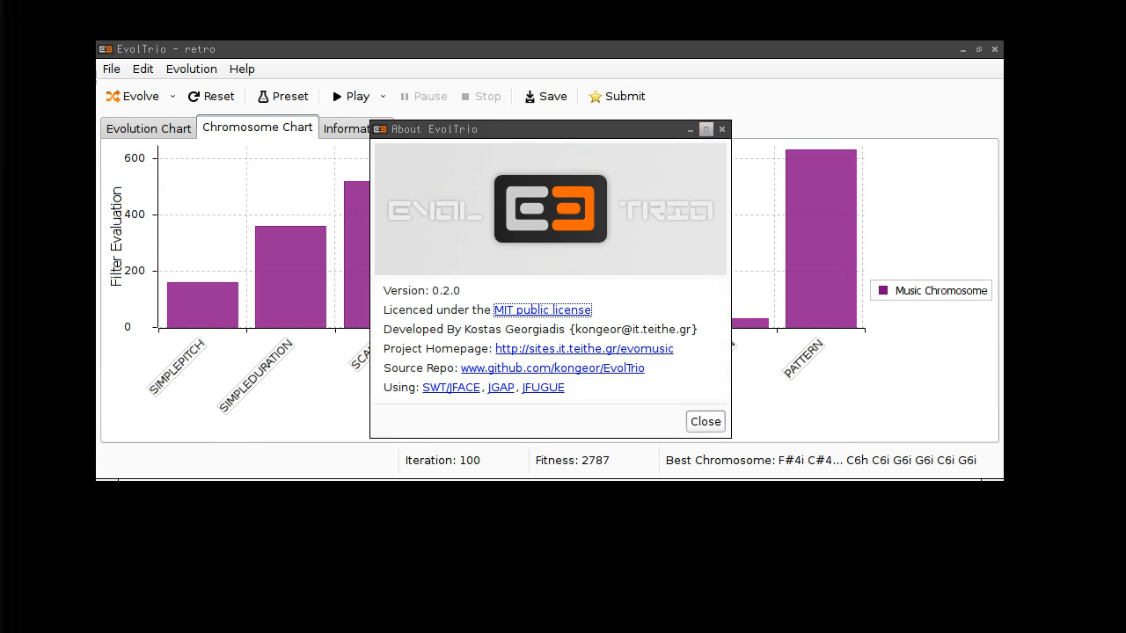